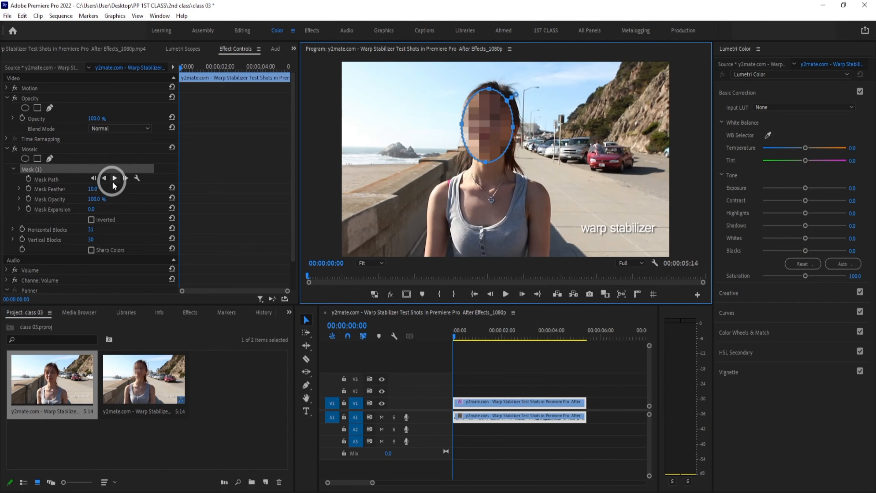
Trim the end of the timeline clip to about 00:00:02:22 and track the Mosaic mask path forward through it
{"action": "left_click_drag", "start_coordinate": [584, 403], "coordinate": [519, 402]}
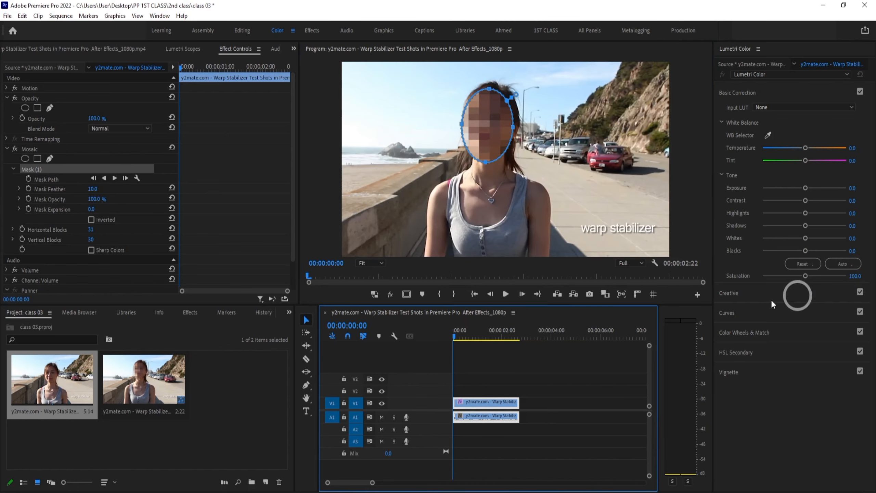
{"action": "left_click", "coordinate": [114, 177]}
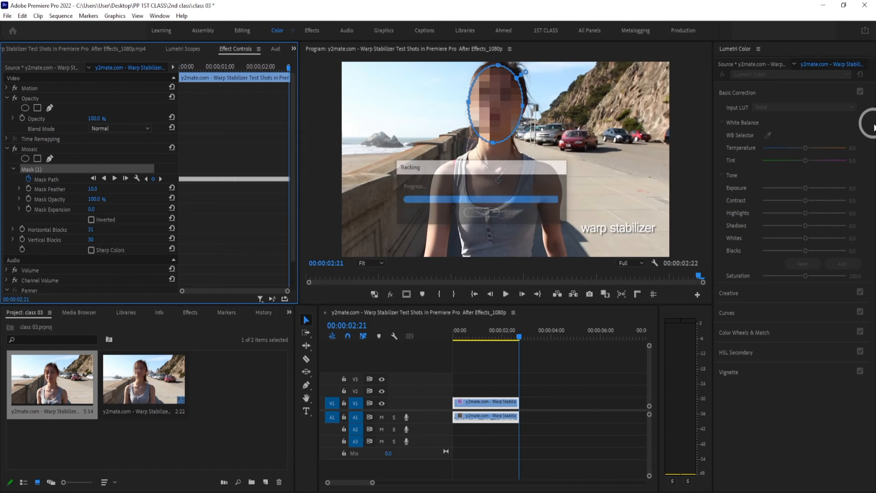
Play the sequence from the start with the mask outline hidden to review the tracked mosaic on the face
{"action": "left_click_drag", "start_coordinate": [524, 336], "coordinate": [426, 342]}
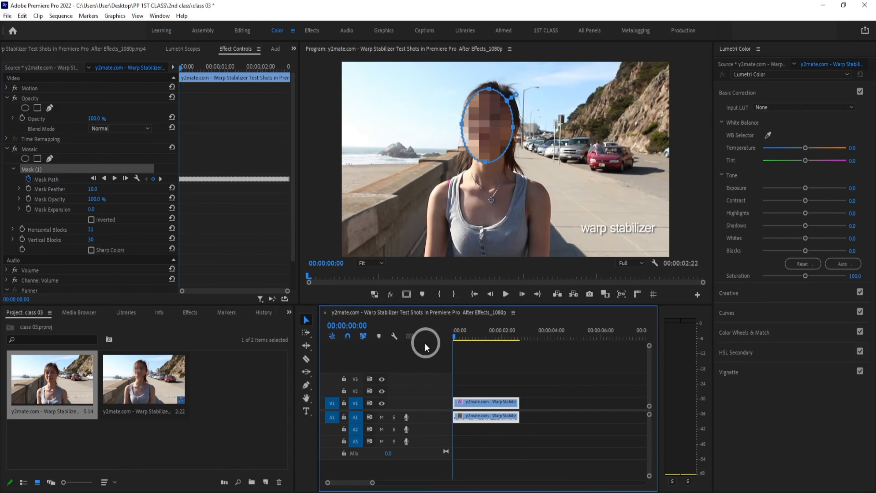
{"action": "left_click", "coordinate": [567, 189]}
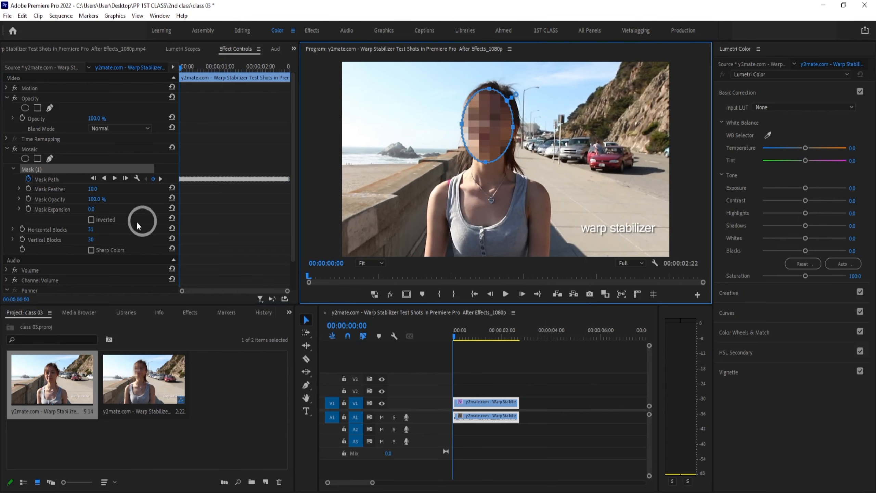
{"action": "left_click", "coordinate": [7, 184]}
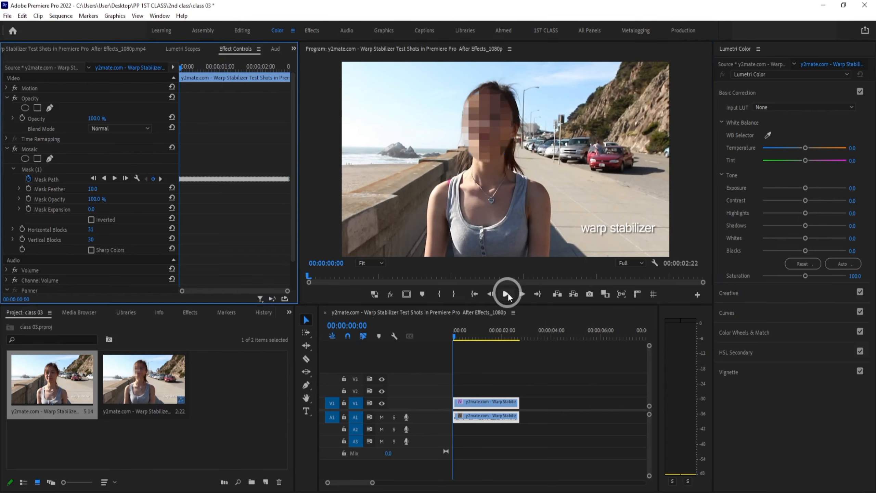
{"action": "left_click", "coordinate": [506, 293]}
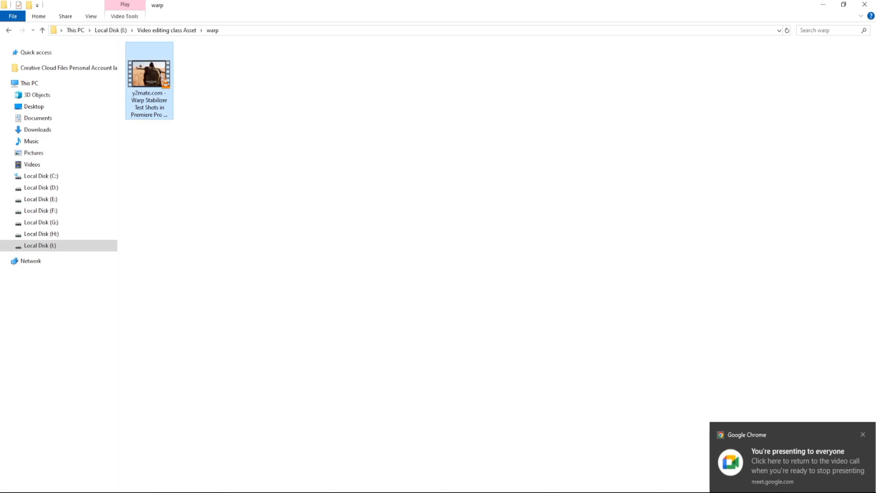
In File Explorer, look through the Video editing class Asset folder and its 2D subfolder for footage
{"action": "left_click", "coordinate": [43, 31]}
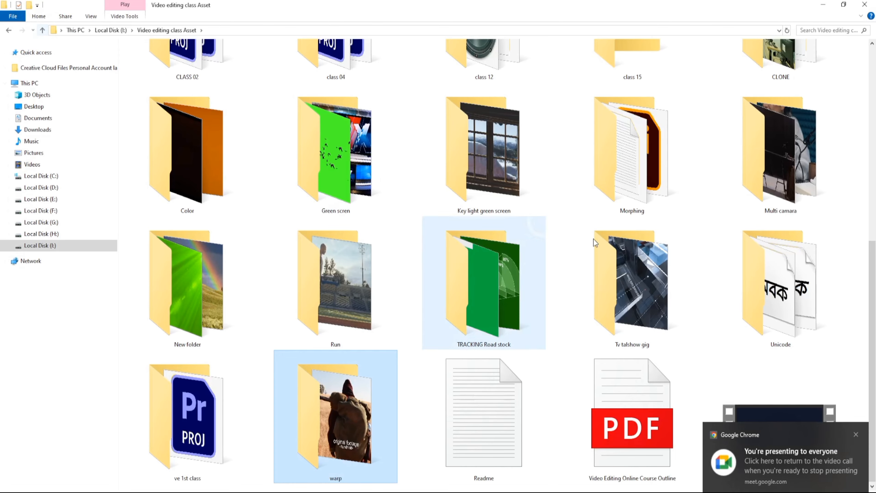
{"action": "scroll", "coordinate": [745, 285], "scroll_direction": "up", "scroll_amount": 5}
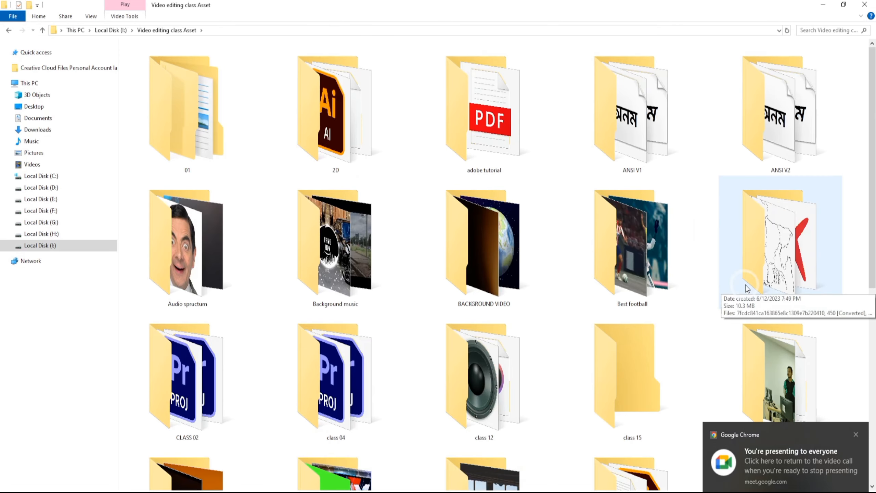
{"action": "left_click", "coordinate": [367, 119]}
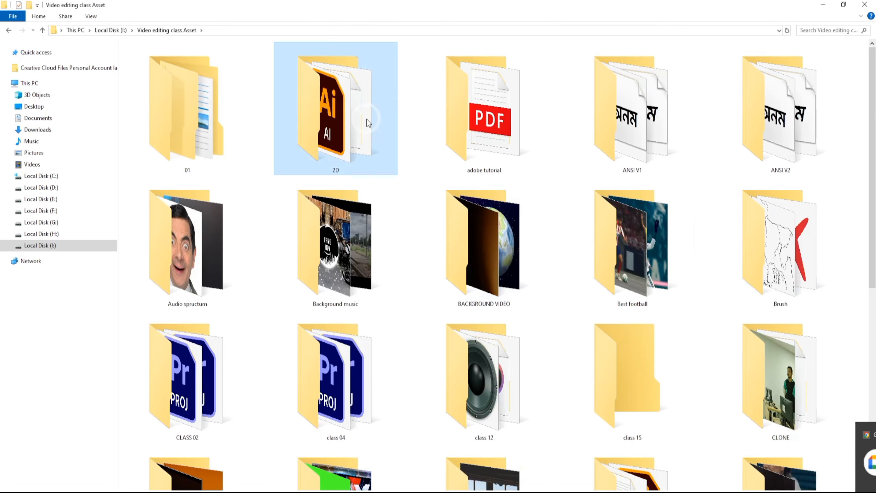
{"action": "scroll", "coordinate": [553, 281], "scroll_direction": "down", "scroll_amount": 5}
{"action": "scroll", "coordinate": [552, 278], "scroll_direction": "up", "scroll_amount": 3}
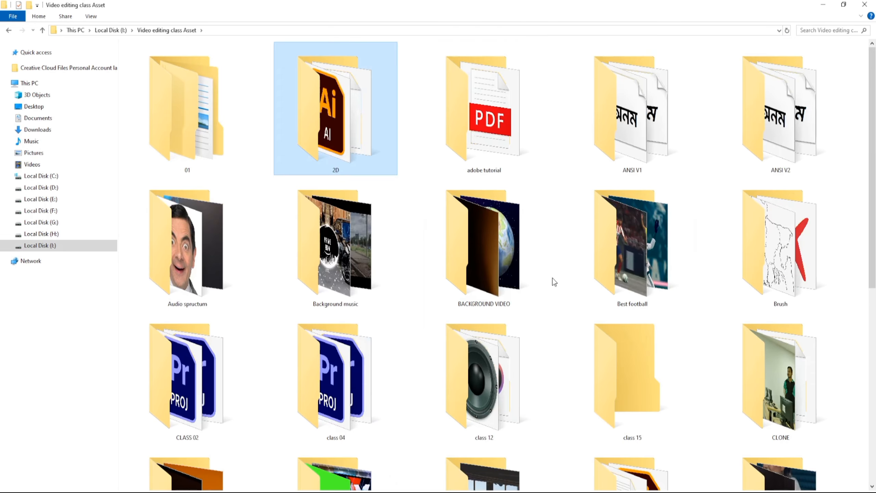
{"action": "double_click", "coordinate": [312, 127]}
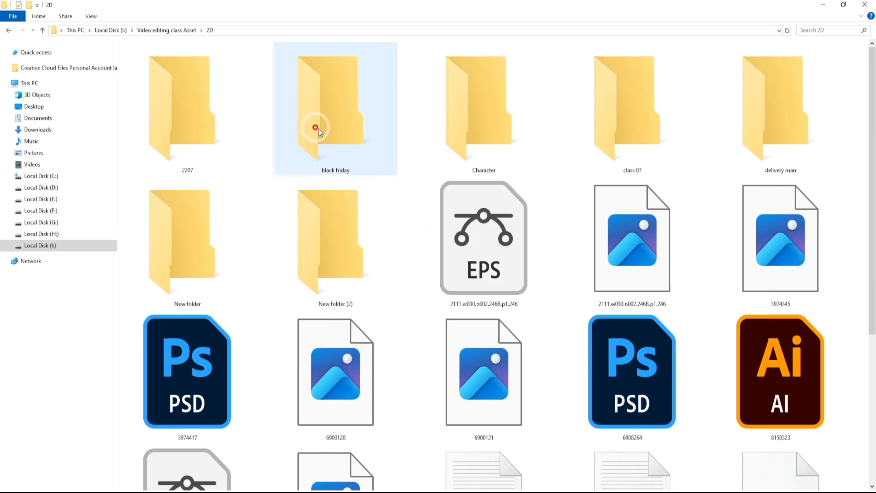
{"action": "scroll", "coordinate": [531, 198], "scroll_direction": "down", "scroll_amount": 5}
{"action": "scroll", "coordinate": [469, 388], "scroll_direction": "up", "scroll_amount": 5}
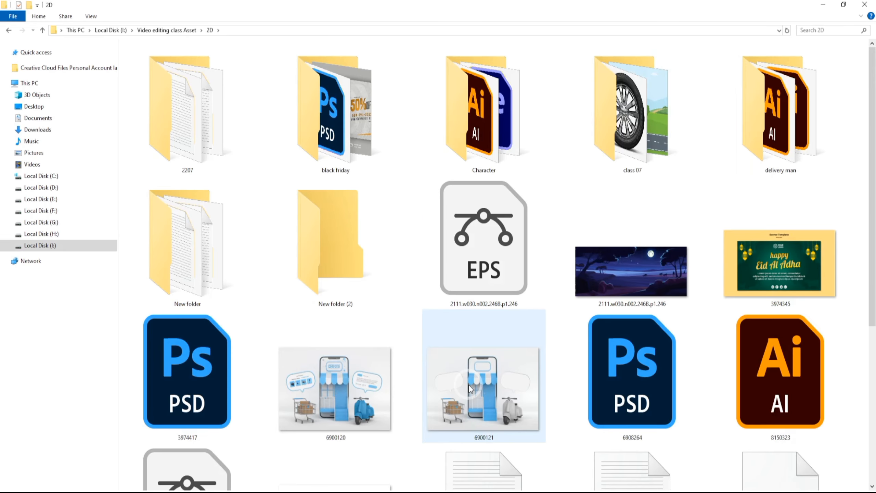
{"action": "left_click", "coordinate": [42, 30]}
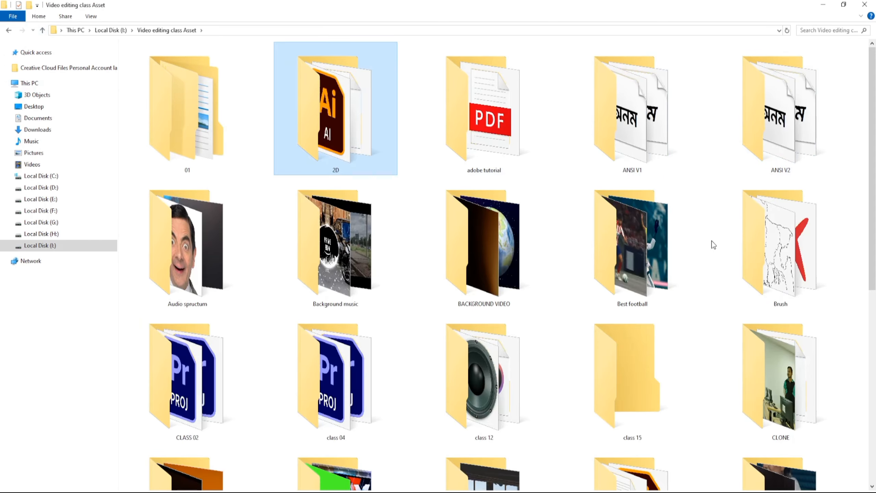
Look through the remaining Video editing class Asset folders and check the contents of the CLONE folder
{"action": "scroll", "coordinate": [712, 241], "scroll_direction": "down", "scroll_amount": 5}
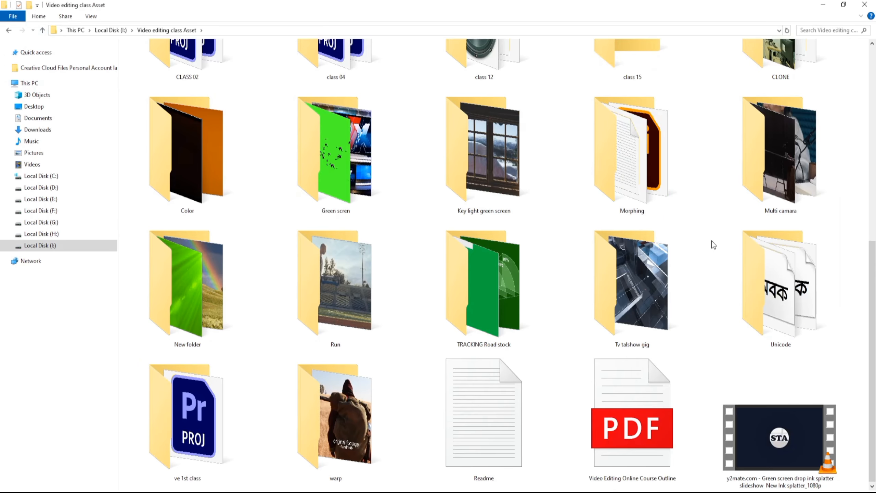
{"action": "left_click", "coordinate": [304, 265]}
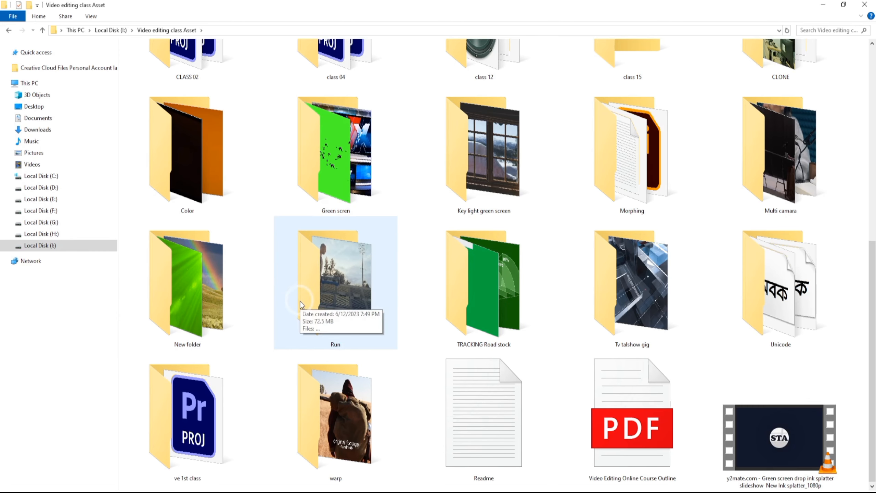
{"action": "scroll", "coordinate": [273, 266], "scroll_direction": "up", "scroll_amount": 5}
{"action": "scroll", "coordinate": [275, 269], "scroll_direction": "down", "scroll_amount": 5}
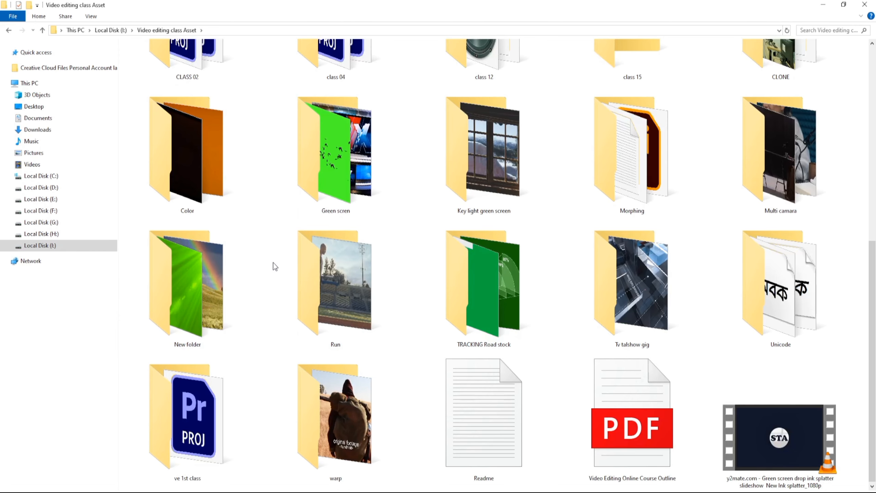
{"action": "scroll", "coordinate": [828, 207], "scroll_direction": "up", "scroll_amount": 5}
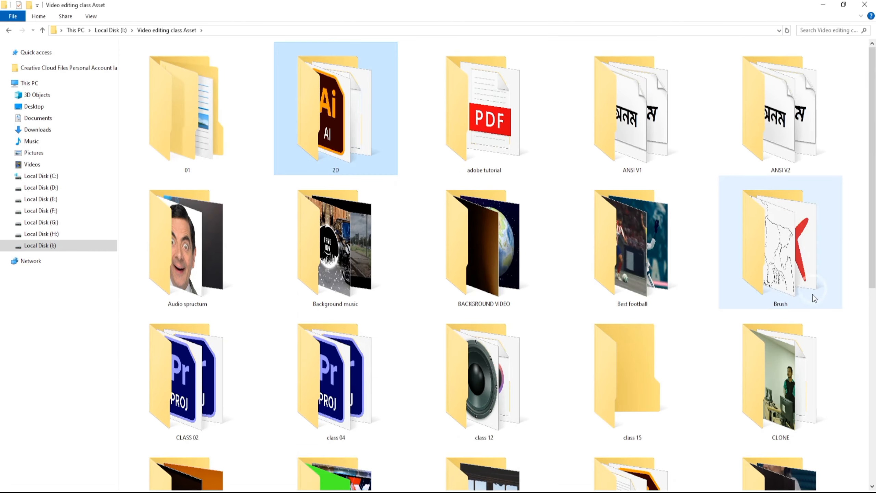
{"action": "scroll", "coordinate": [793, 156], "scroll_direction": "down", "scroll_amount": 5}
{"action": "double_click", "coordinate": [783, 42]}
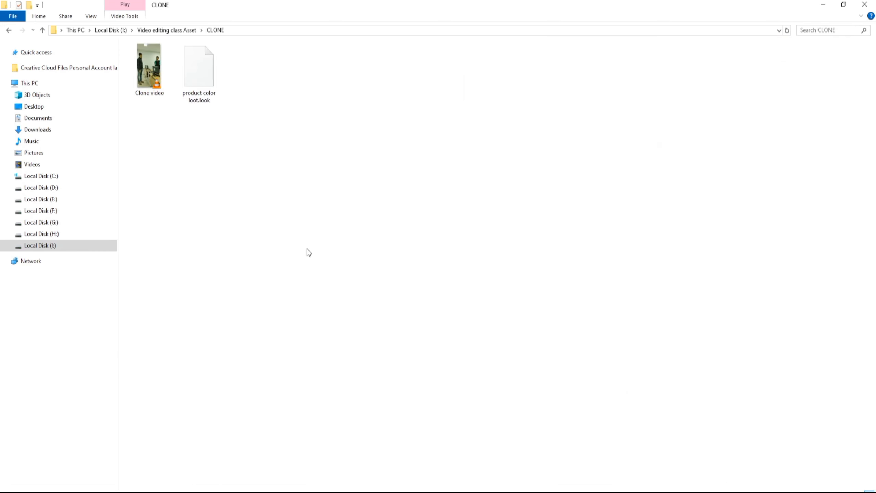
{"action": "left_click", "coordinate": [42, 30]}
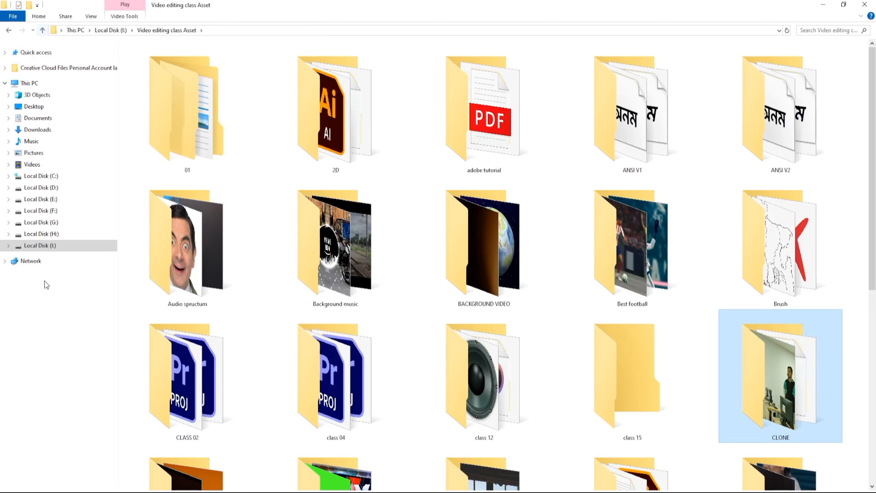
Check Local Disk (G:) and the Downloads folder for usable footage
{"action": "left_click", "coordinate": [51, 222]}
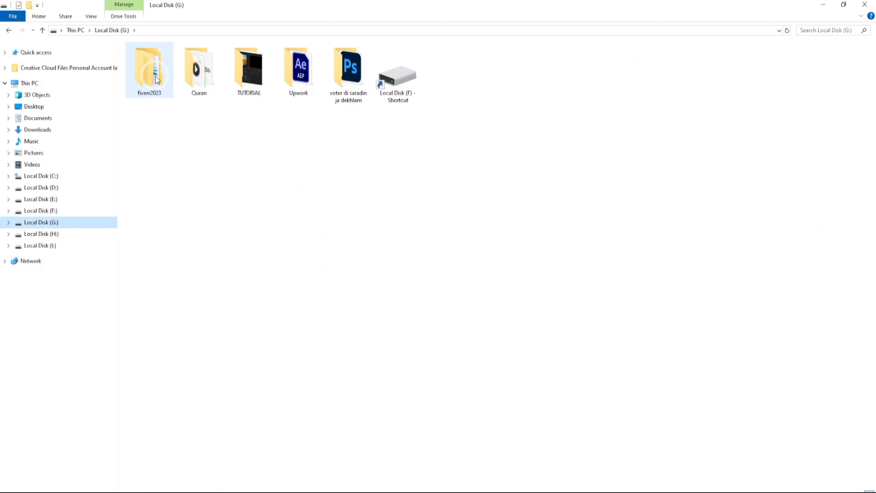
{"action": "left_click", "coordinate": [49, 131]}
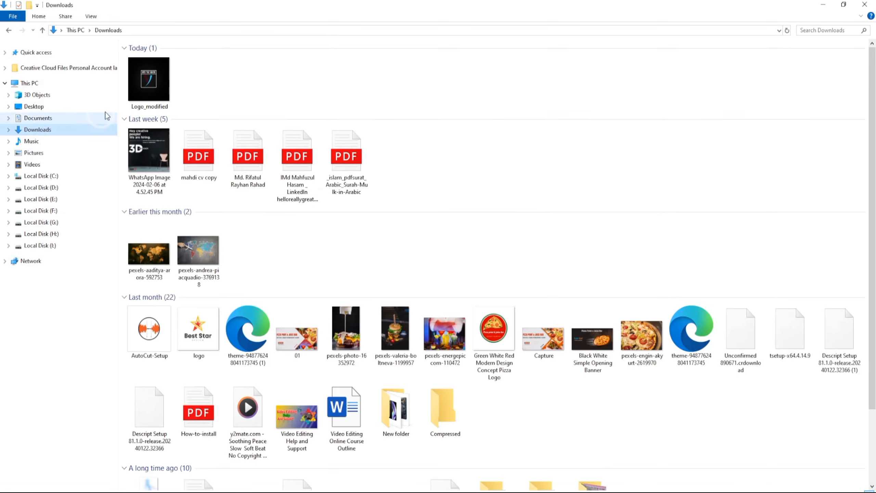
{"action": "left_click", "coordinate": [162, 77]}
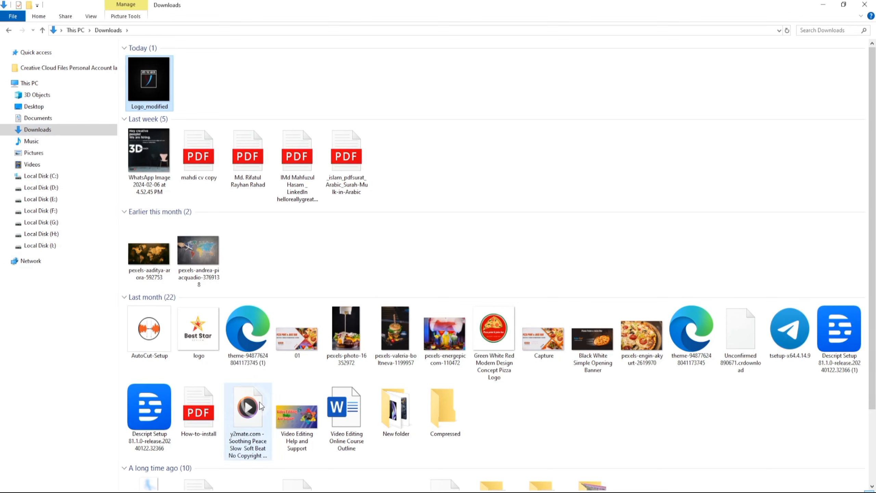
{"action": "scroll", "coordinate": [559, 402], "scroll_direction": "down", "scroll_amount": 2}
{"action": "scroll", "coordinate": [536, 405], "scroll_direction": "up", "scroll_amount": 2}
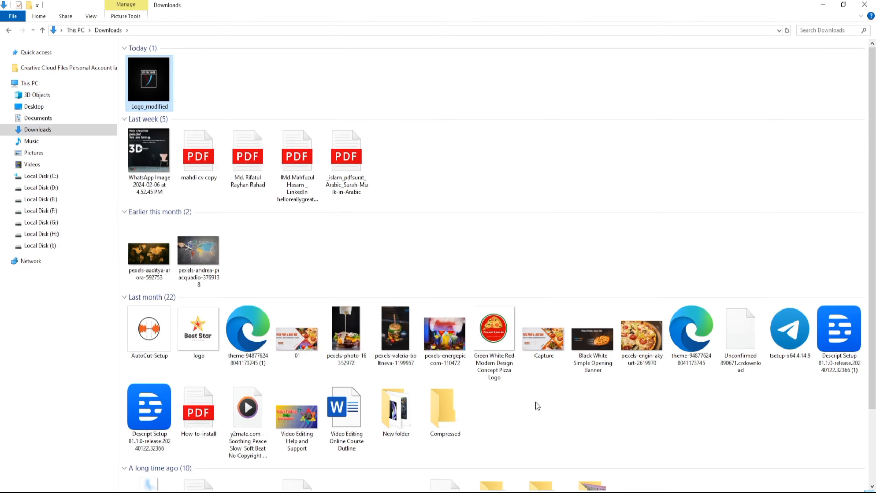
{"action": "scroll", "coordinate": [537, 405], "scroll_direction": "down", "scroll_amount": 2}
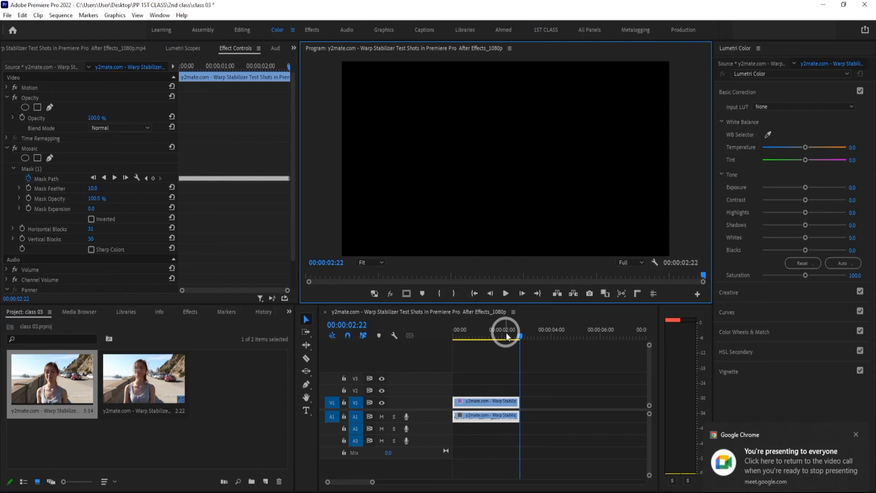
Return to Premiere Pro and nudge the Mosaic effect's Mask (1) slightly upward on the face at 00:00:00:18
{"action": "left_click_drag", "start_coordinate": [506, 332], "coordinate": [467, 329]}
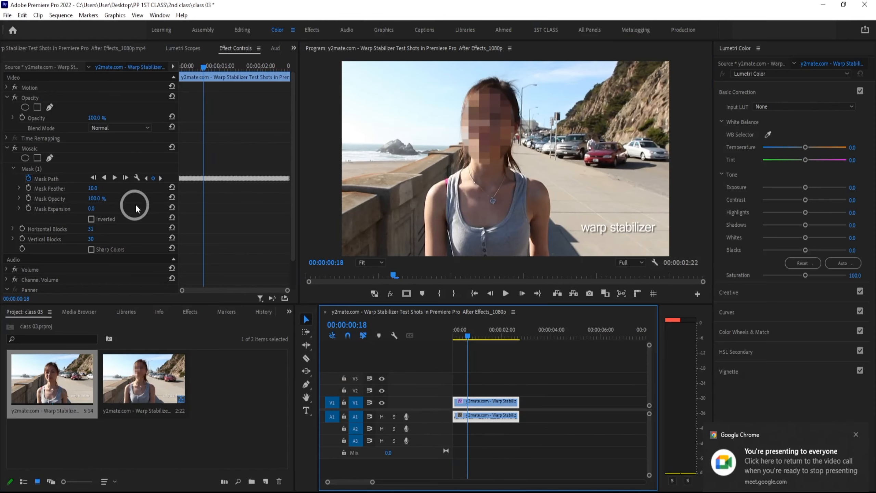
{"action": "left_click", "coordinate": [38, 169]}
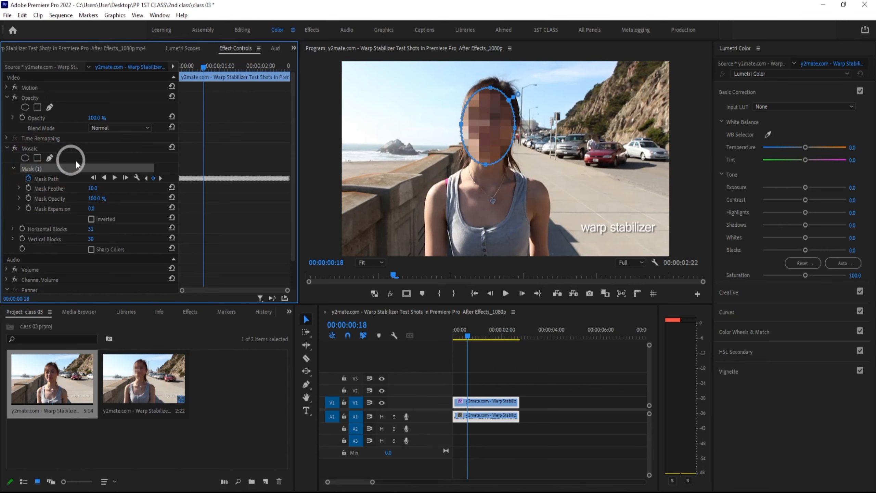
{"action": "mouse_move", "coordinate": [491, 125]}
{"action": "left_mouse_down"}
{"action": "mouse_move", "coordinate": [495, 111]}
{"action": "mouse_move", "coordinate": [491, 123]}
{"action": "left_mouse_up"}
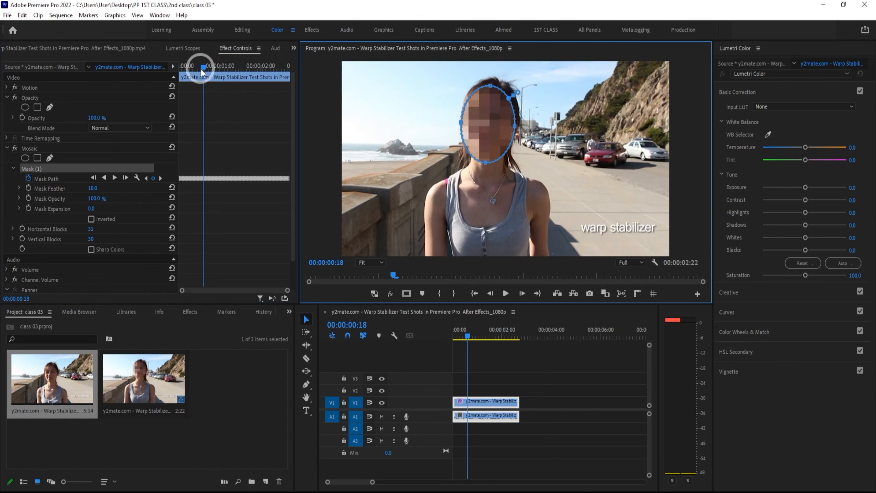
Go back to the start of the clip and delete Mask (1) from the Mosaic effect
{"action": "left_click_drag", "start_coordinate": [201, 71], "coordinate": [16, 88]}
{"action": "left_click", "coordinate": [485, 120]}
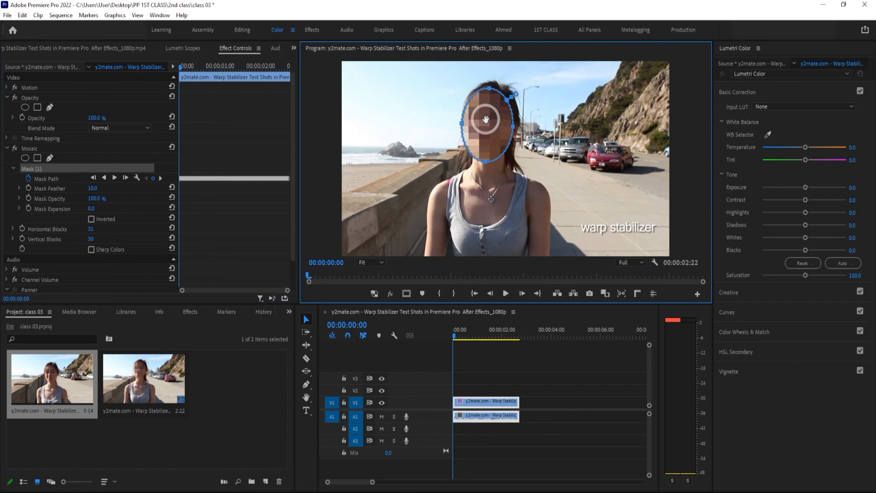
{"action": "left_click", "coordinate": [51, 167]}
{"action": "key", "text": "Delete"}
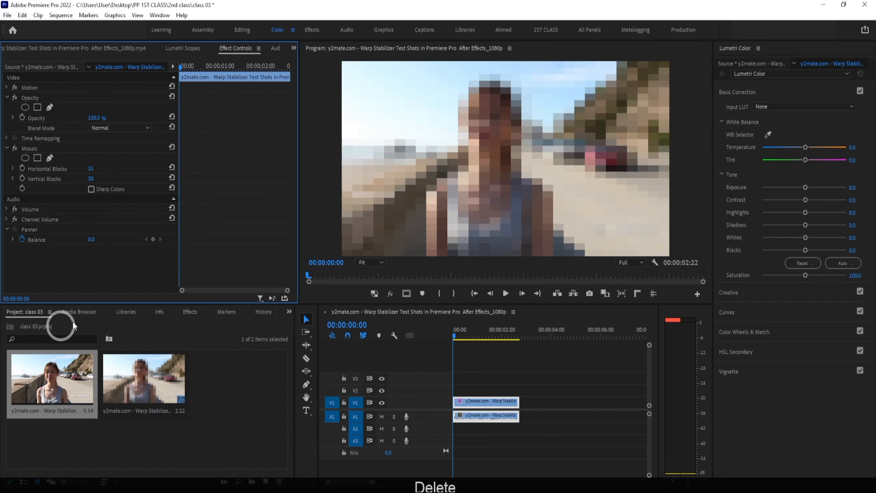
Clear the previous effects search and search the effects for "blu"
{"action": "left_click", "coordinate": [195, 313]}
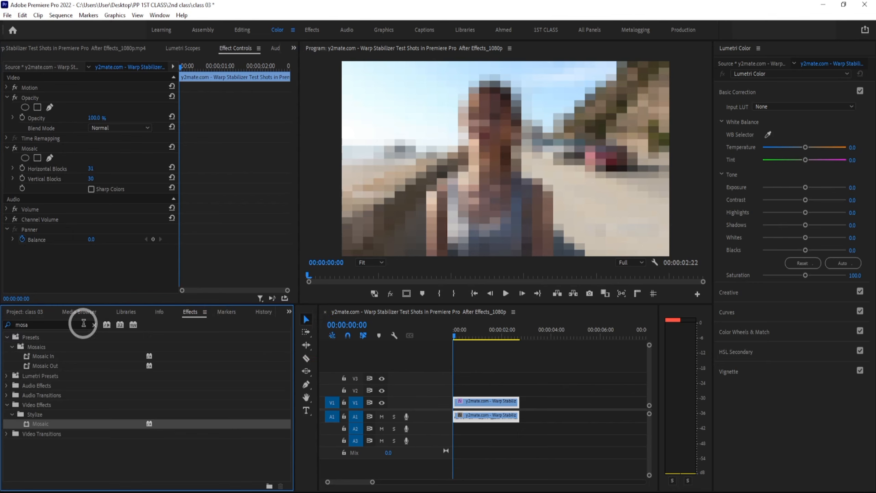
{"action": "left_click", "coordinate": [95, 325]}
{"action": "left_click", "coordinate": [40, 324]}
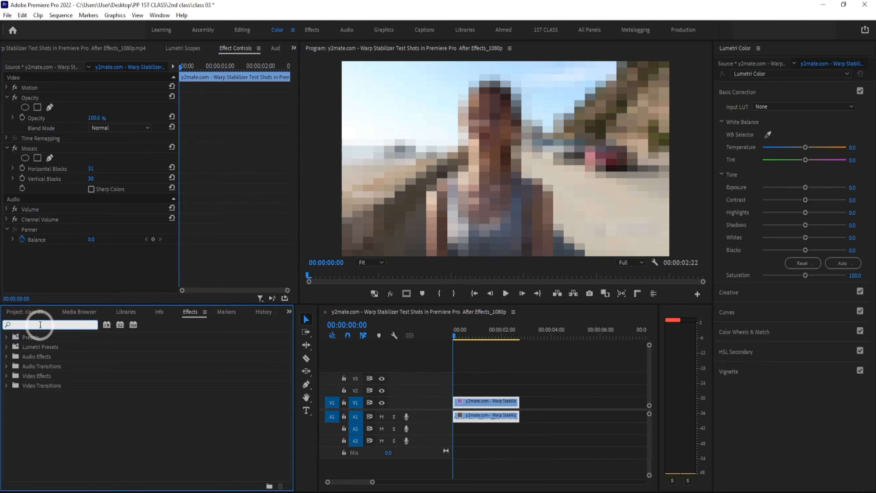
{"action": "type", "text": "gu"}
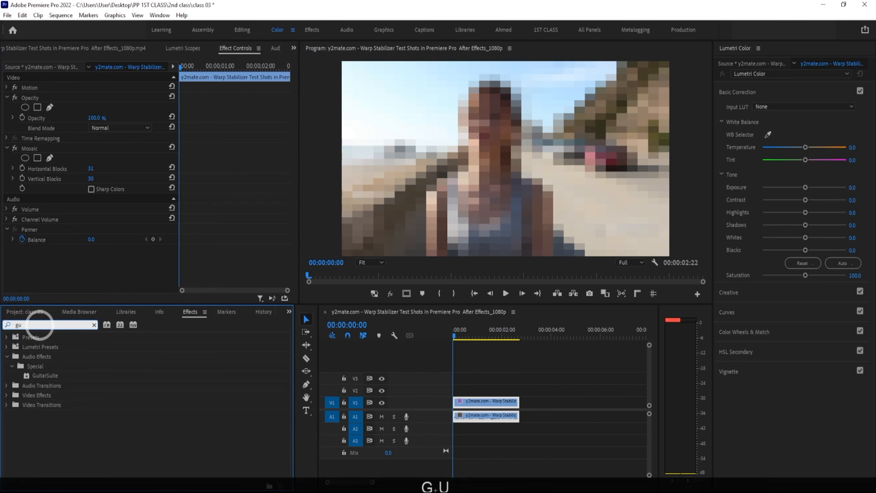
{"action": "key", "text": "BackSpace"}
{"action": "key", "text": "BackSpace"}
{"action": "key", "text": "BackSpace"}
{"action": "key", "text": "BackSpace"}
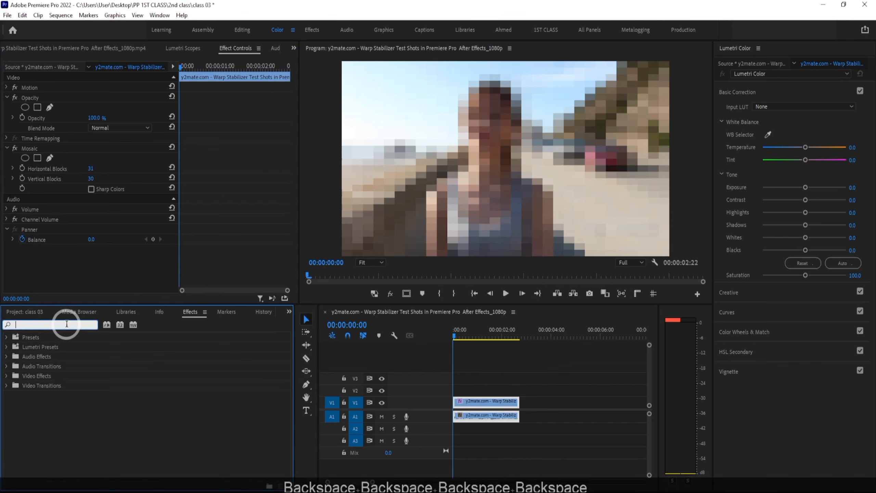
{"action": "type", "text": "blu"}
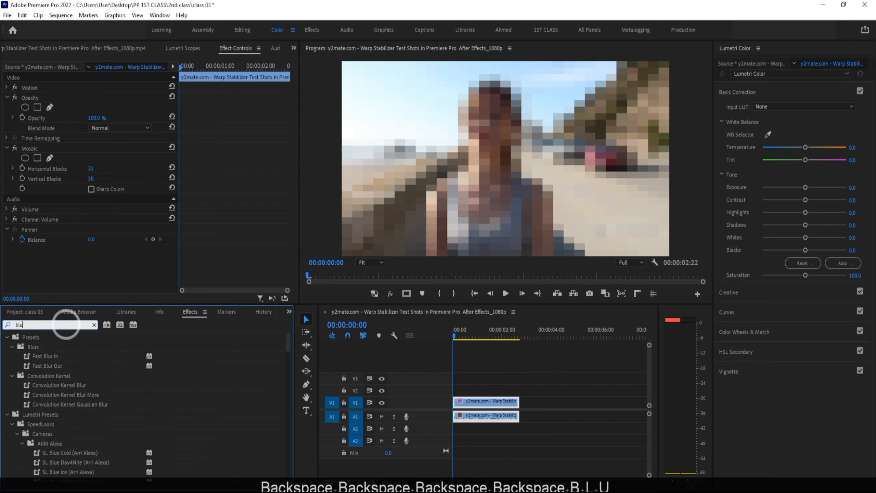
Look through the "blu" search results for a suitable blur video effect
{"action": "scroll", "coordinate": [91, 373], "scroll_direction": "down", "scroll_amount": 9}
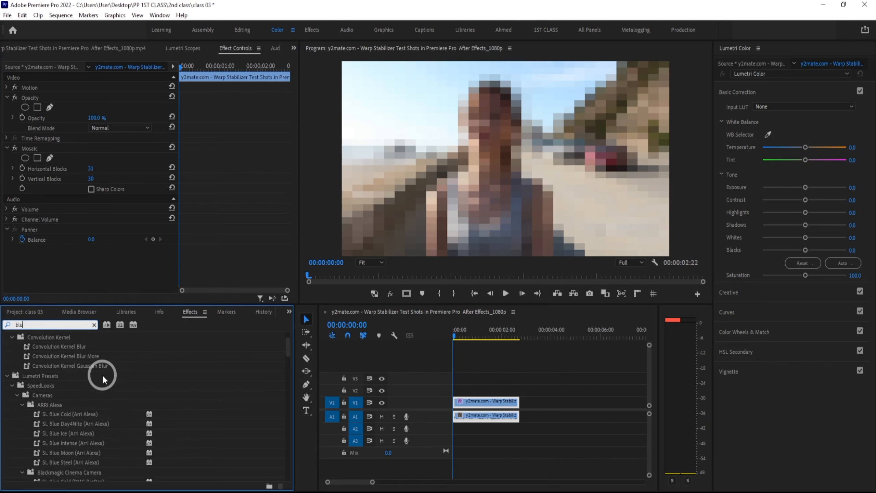
{"action": "scroll", "coordinate": [107, 409], "scroll_direction": "down", "scroll_amount": 10}
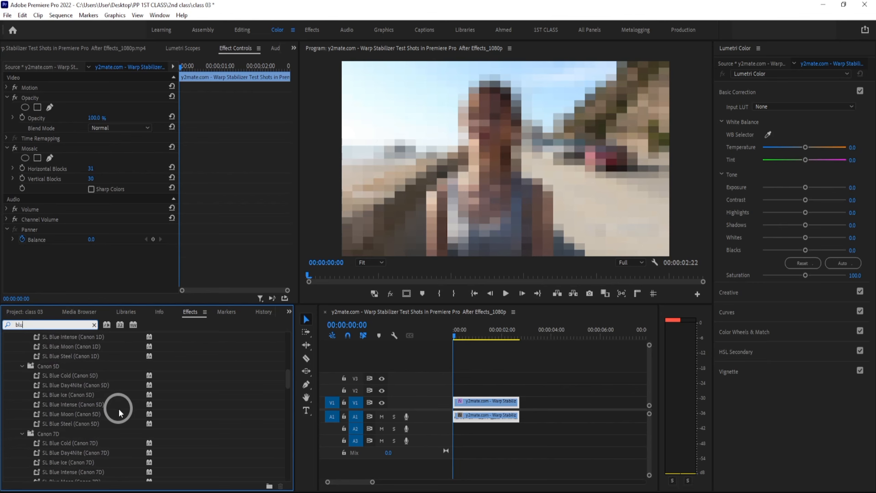
{"action": "scroll", "coordinate": [115, 432], "scroll_direction": "down", "scroll_amount": 10}
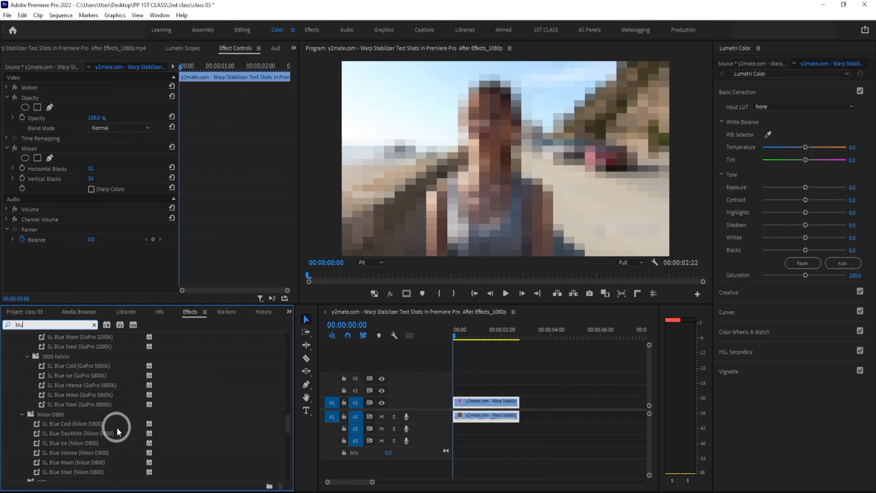
{"action": "scroll", "coordinate": [107, 414], "scroll_direction": "down", "scroll_amount": 3}
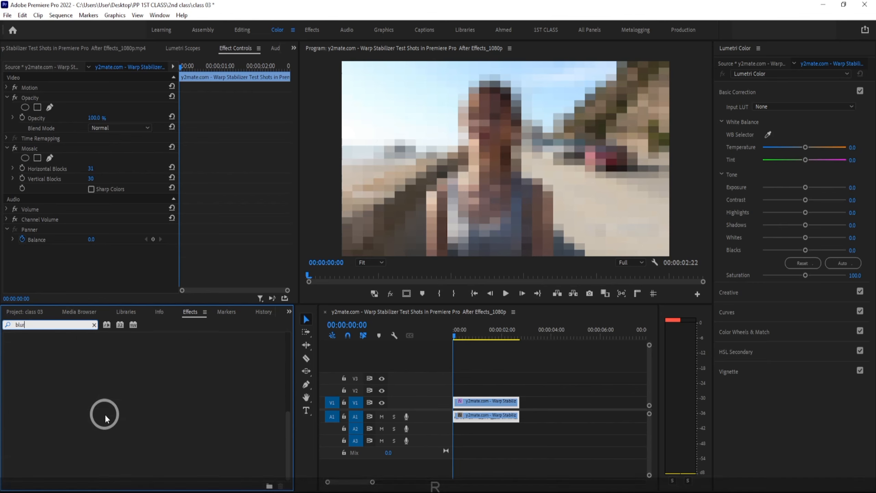
{"action": "type", "text": "r"}
{"action": "key", "text": "BackSpace"}
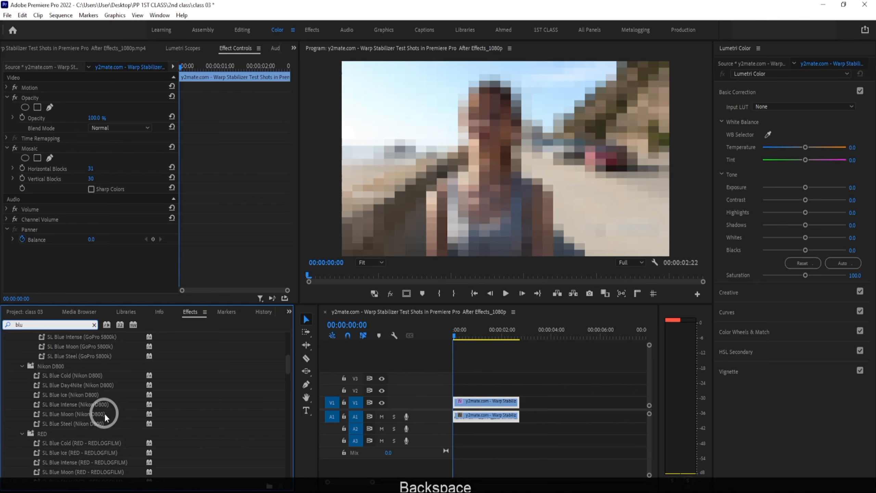
{"action": "scroll", "coordinate": [104, 413], "scroll_direction": "up", "scroll_amount": 15}
{"action": "scroll", "coordinate": [103, 421], "scroll_direction": "down", "scroll_amount": 10}
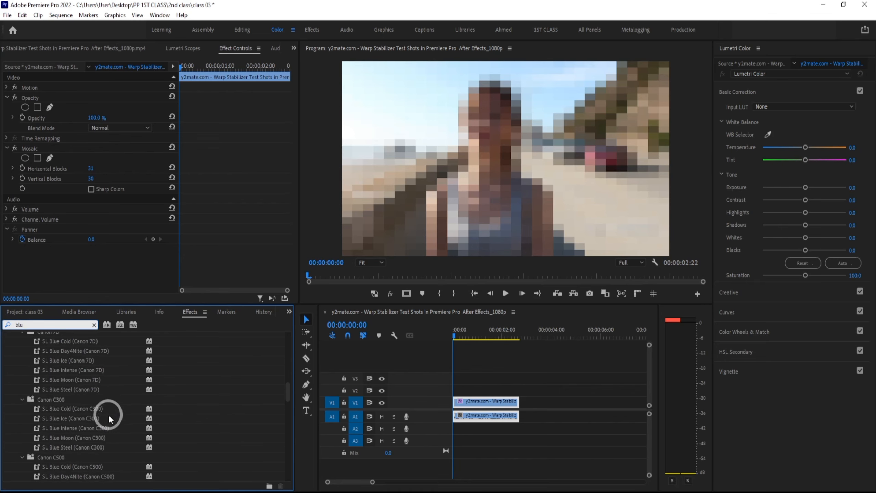
{"action": "scroll", "coordinate": [114, 417], "scroll_direction": "down", "scroll_amount": 12}
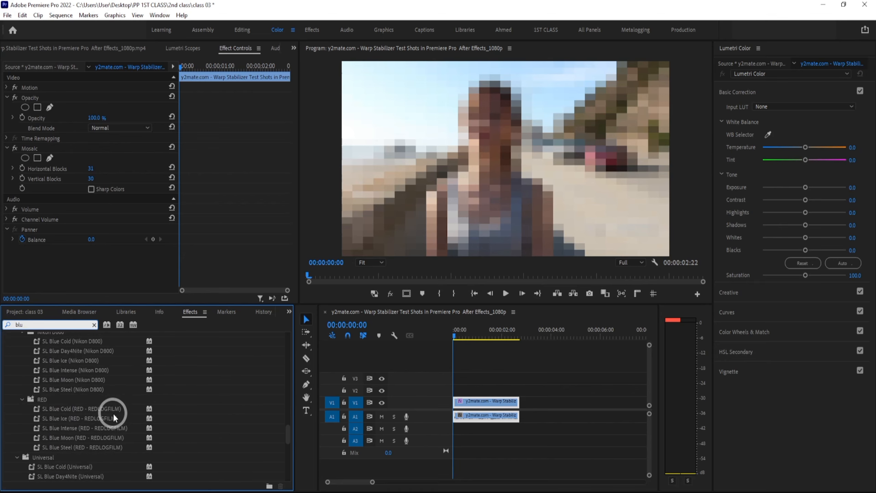
{"action": "scroll", "coordinate": [114, 414], "scroll_direction": "down", "scroll_amount": 4}
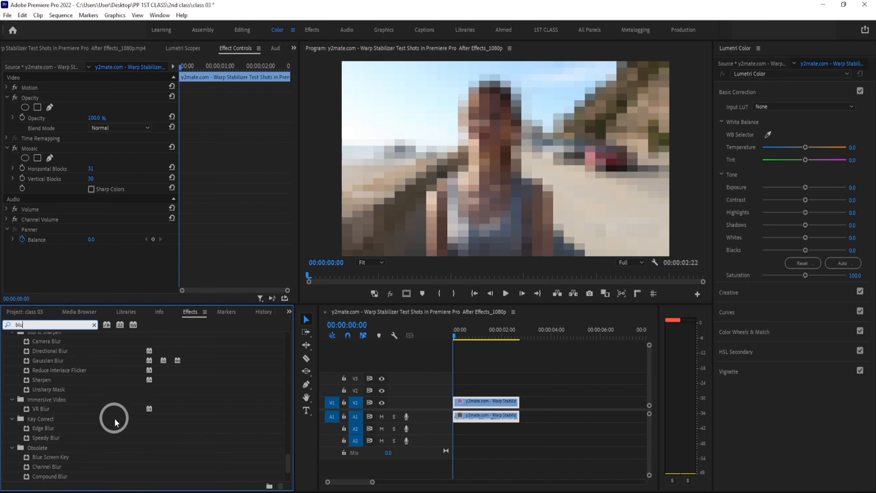
{"action": "scroll", "coordinate": [115, 422], "scroll_direction": "down", "scroll_amount": 2}
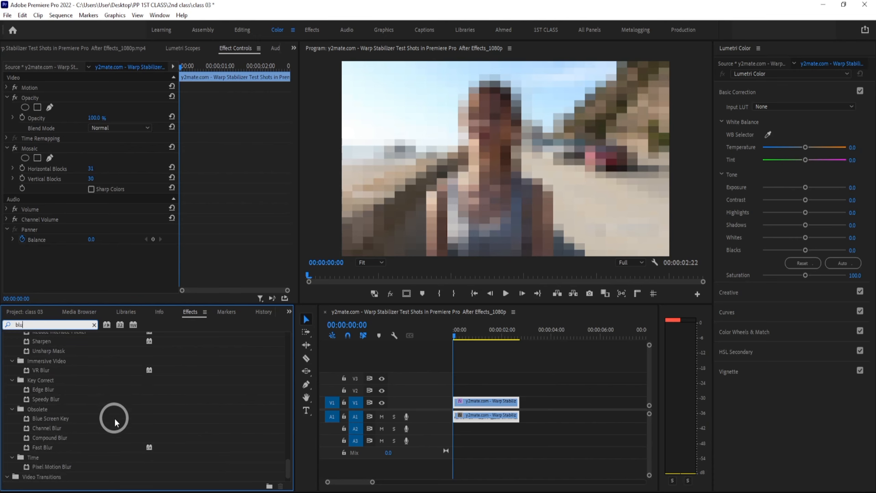
{"action": "scroll", "coordinate": [114, 422], "scroll_direction": "down", "scroll_amount": 1}
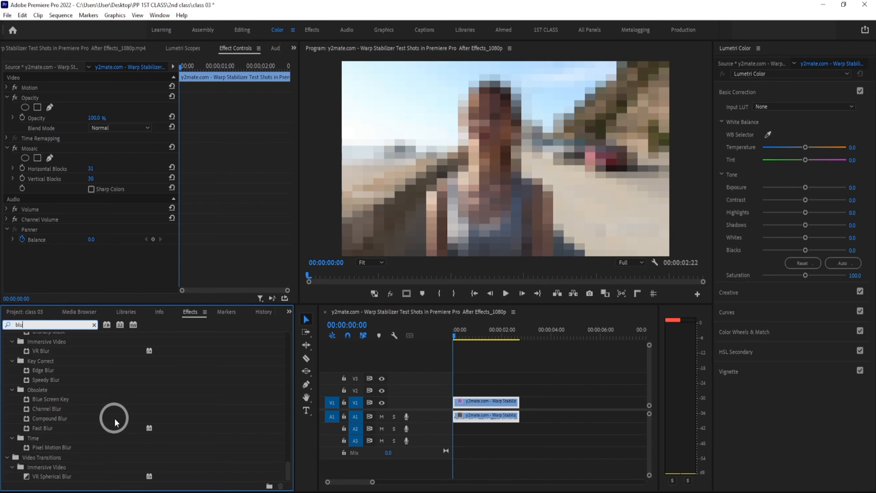
Try to apply the Fast Blur effect to the clip on V1, and delete the clip's Mosaic effect
{"action": "left_click", "coordinate": [54, 426]}
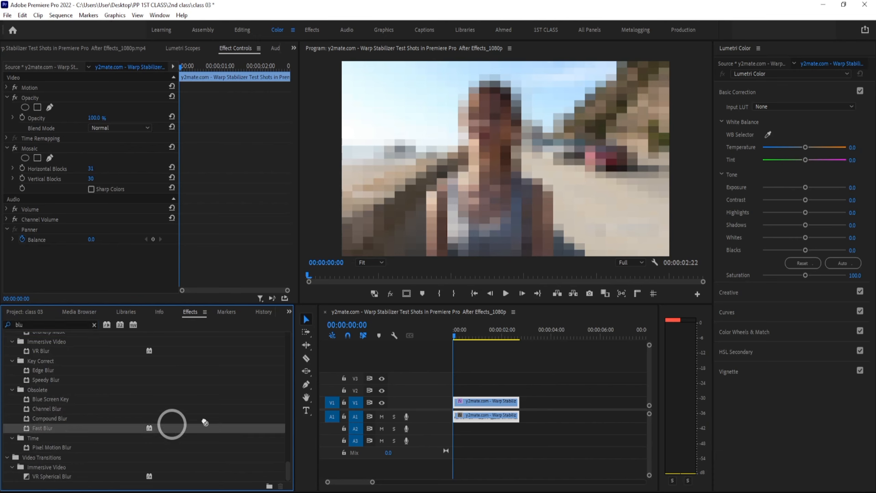
{"action": "left_click_drag", "start_coordinate": [205, 422], "coordinate": [477, 398]}
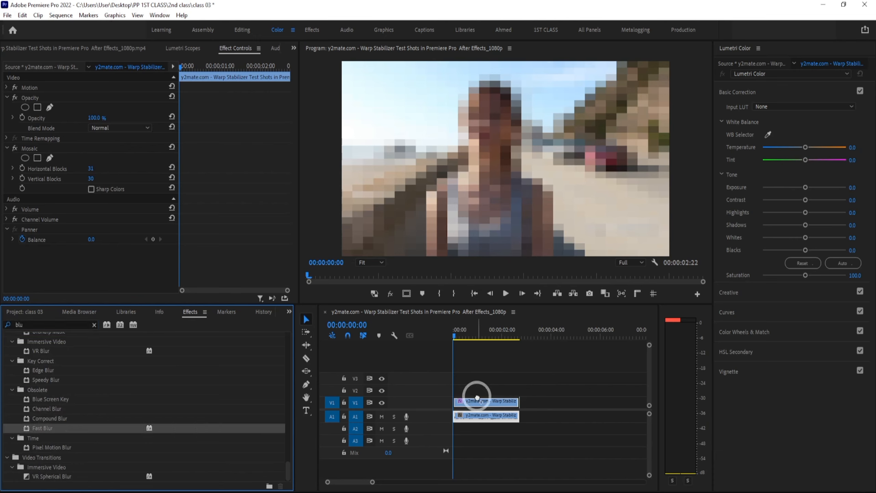
{"action": "left_click", "coordinate": [29, 148]}
{"action": "key", "text": "Delete"}
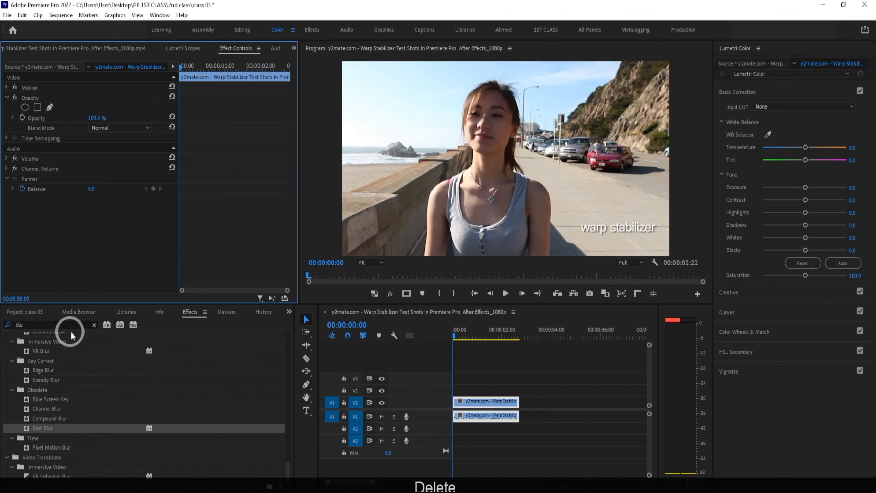
Search the effects for "mosaic" and locate the Mosaic effect under Stylize in Video Effects
{"action": "left_click", "coordinate": [94, 324]}
{"action": "left_click", "coordinate": [60, 322]}
{"action": "type", "text": "m"}
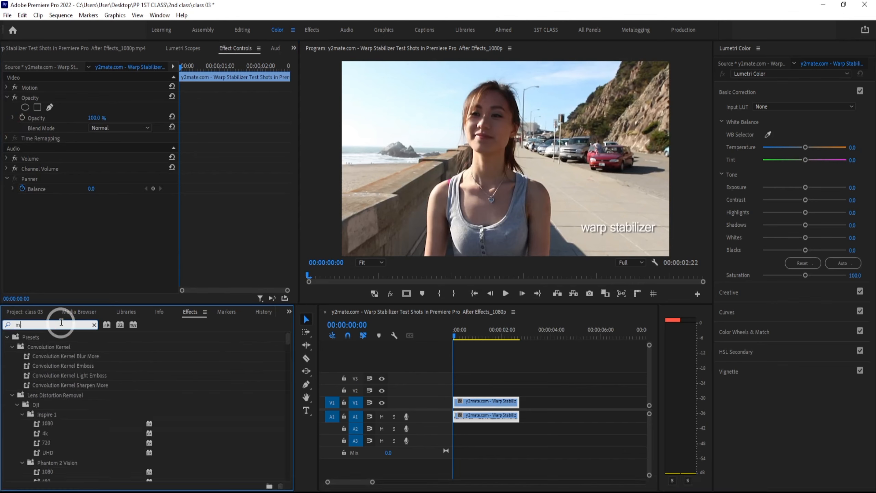
{"action": "type", "text": "osaic"}
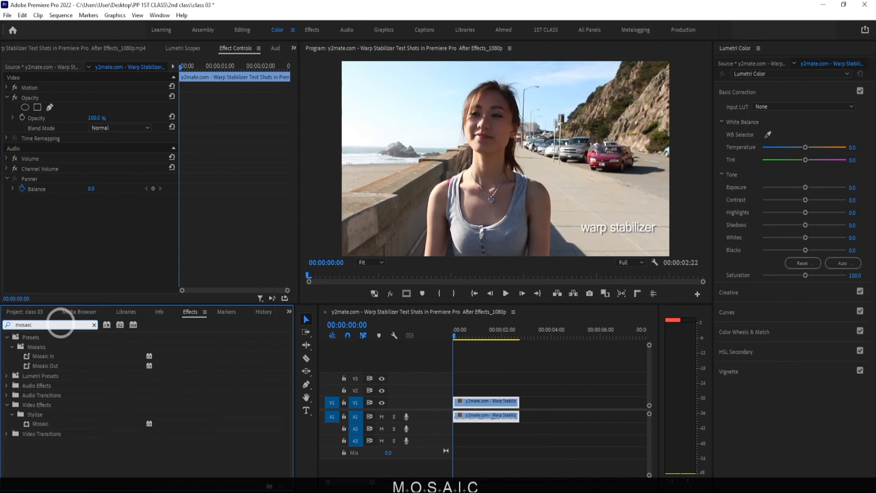
{"action": "left_click", "coordinate": [43, 357]}
{"action": "left_click", "coordinate": [50, 367]}
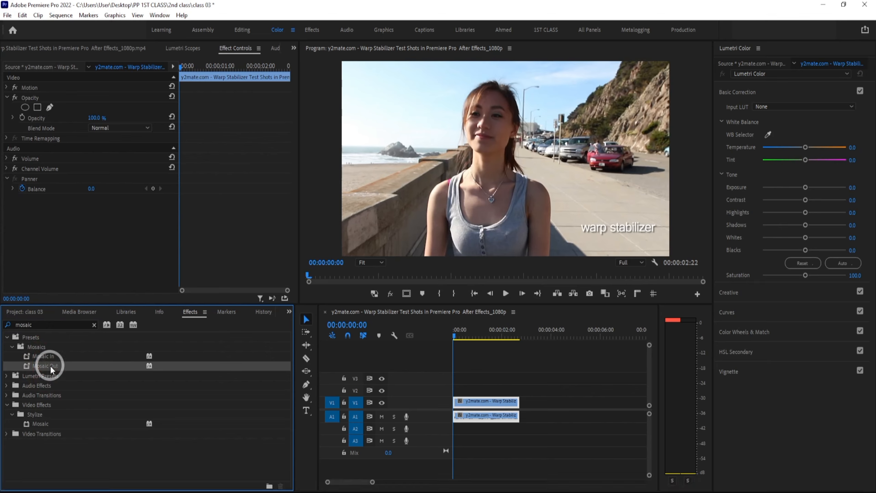
{"action": "left_click", "coordinate": [40, 404]}
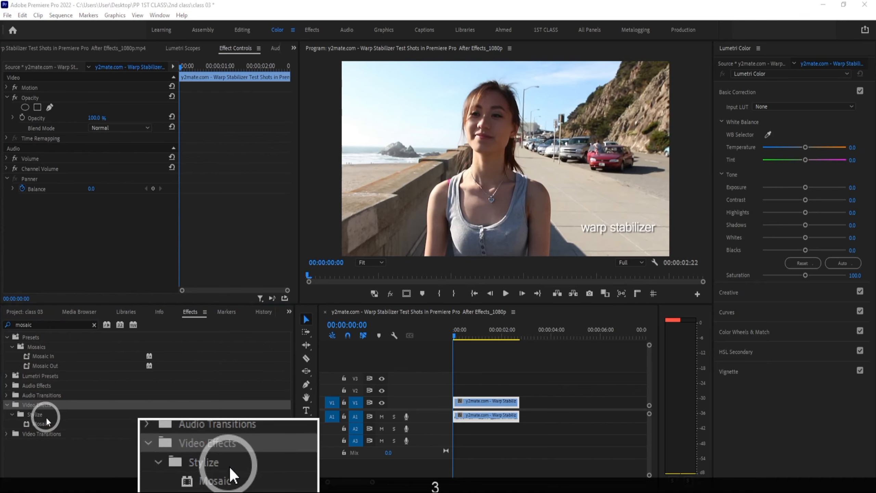
{"action": "left_click", "coordinate": [43, 425]}
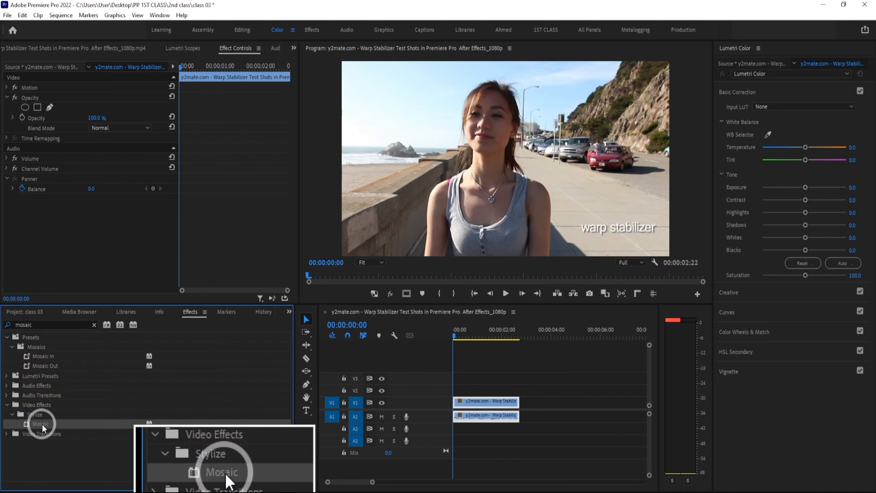
Search the effects for "blur" and apply Gaussian Blur to the clip on V1 with Blurriness 38.0
{"action": "left_click", "coordinate": [94, 325]}
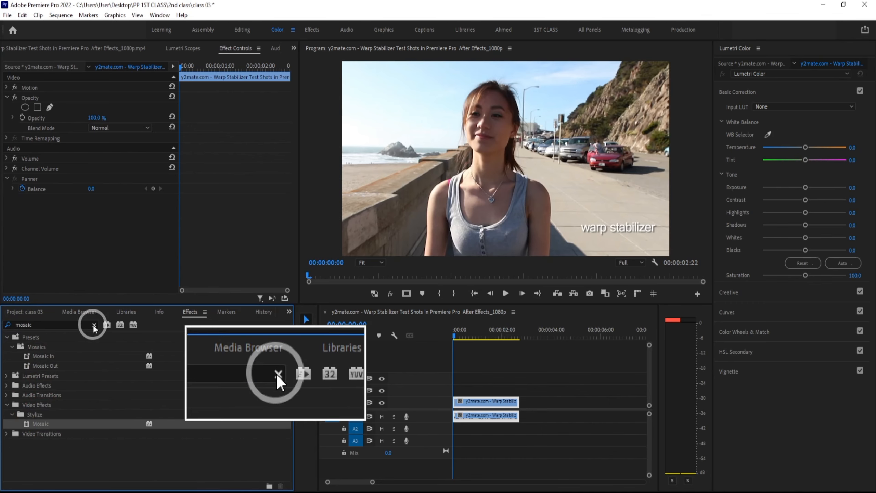
{"action": "left_click", "coordinate": [67, 323]}
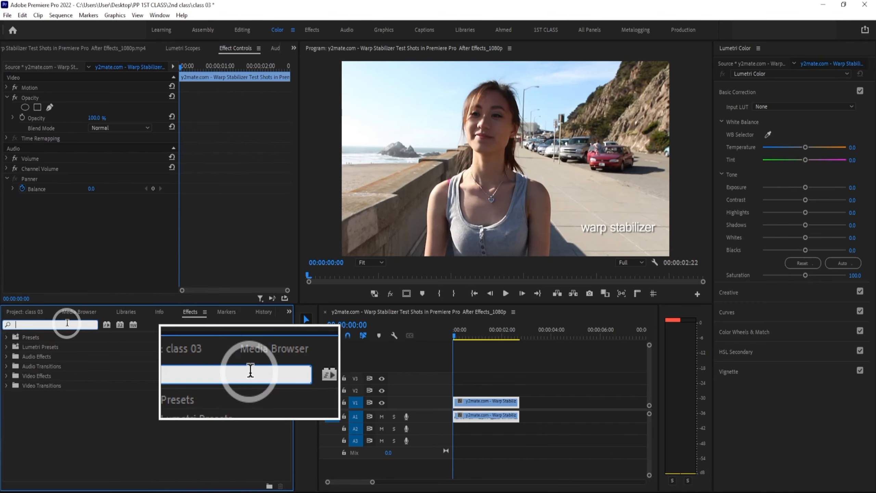
{"action": "type", "text": "blur"}
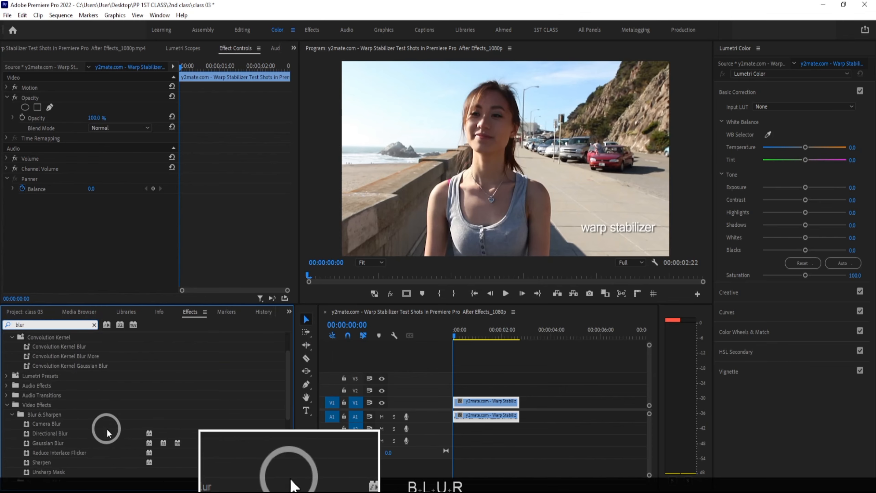
{"action": "scroll", "coordinate": [66, 424], "scroll_direction": "down", "scroll_amount": 3}
{"action": "left_click_drag", "start_coordinate": [65, 422], "coordinate": [478, 407]}
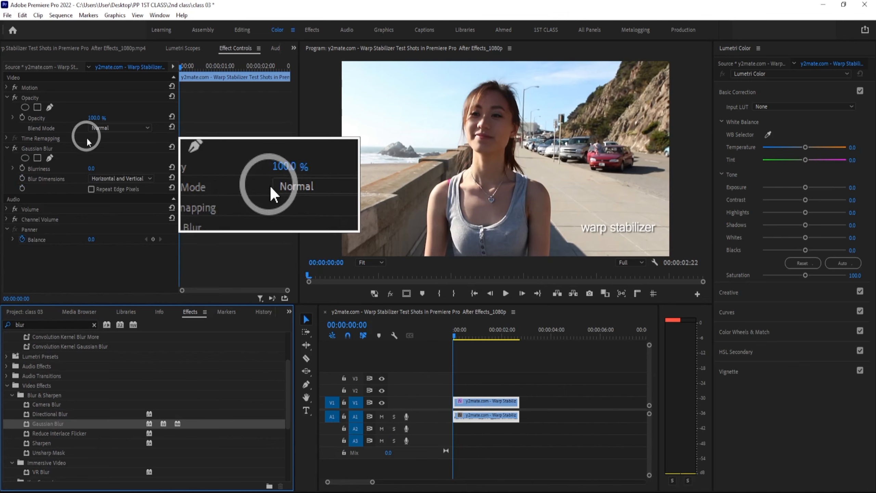
{"action": "left_click", "coordinate": [39, 148]}
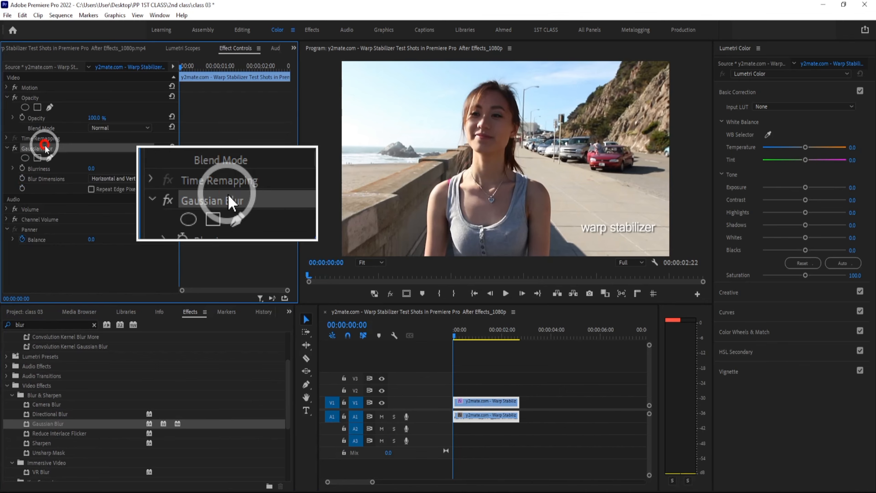
{"action": "left_click_drag", "start_coordinate": [91, 168], "coordinate": [115, 177]}
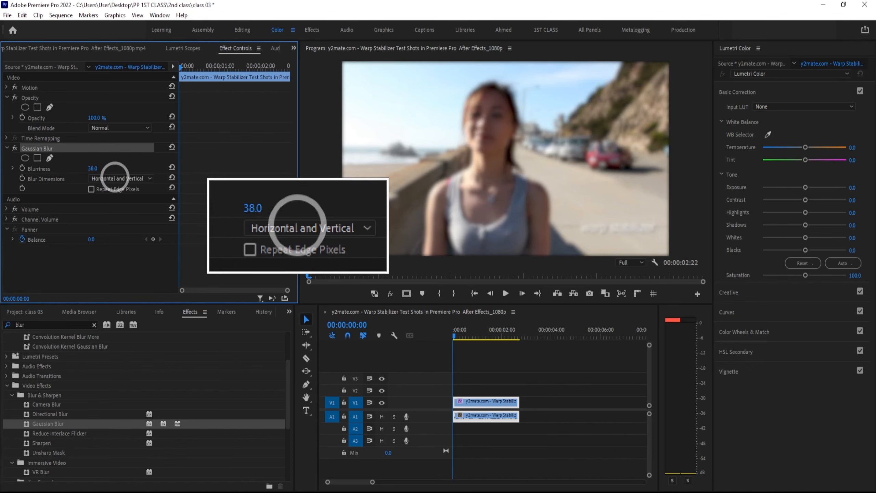
Draw a closed Pen mask for the Gaussian Blur around the woman's head and upper body
{"action": "left_click", "coordinate": [50, 159]}
{"action": "left_click", "coordinate": [466, 99]}
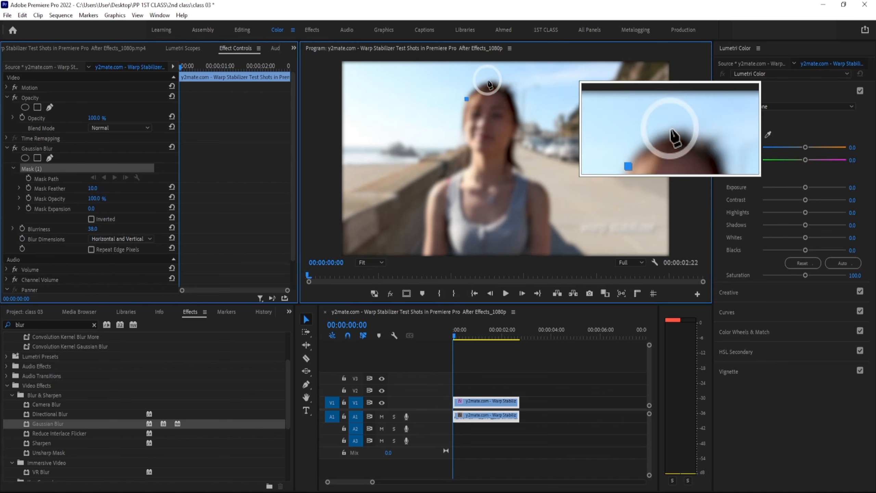
{"action": "left_click_drag", "start_coordinate": [490, 81], "coordinate": [498, 88]}
{"action": "left_click", "coordinate": [516, 163]}
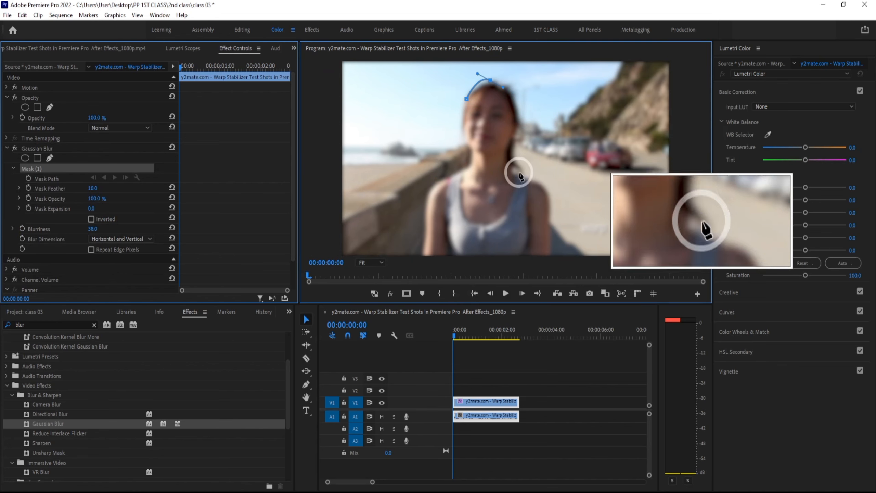
{"action": "left_click", "coordinate": [552, 243]}
{"action": "left_click", "coordinate": [428, 253]}
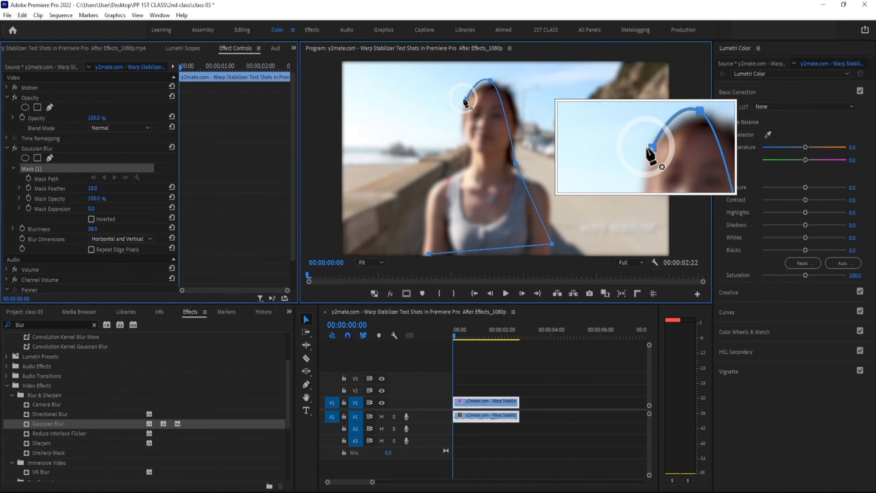
{"action": "left_click", "coordinate": [466, 100]}
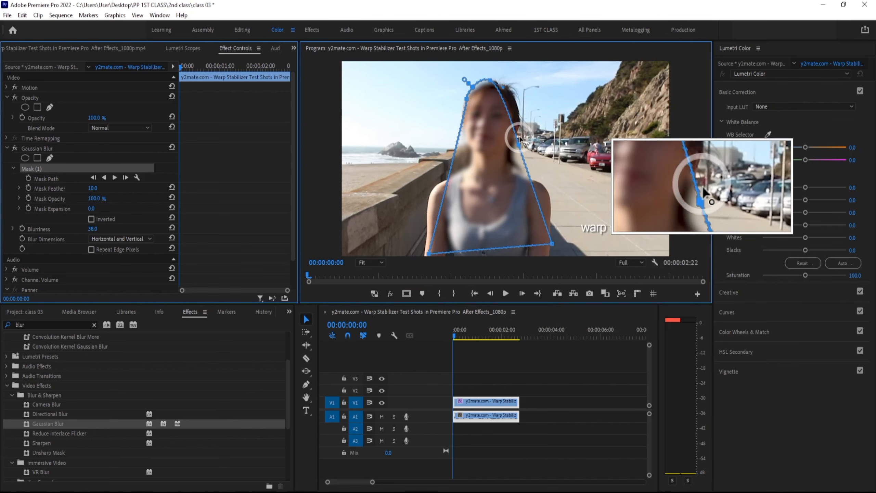
Widen the Gaussian Blur mask by moving its upper-right and both lower corner points outward to enclose the woman's shoulders and arms
{"action": "left_click_drag", "start_coordinate": [519, 137], "coordinate": [512, 89]}
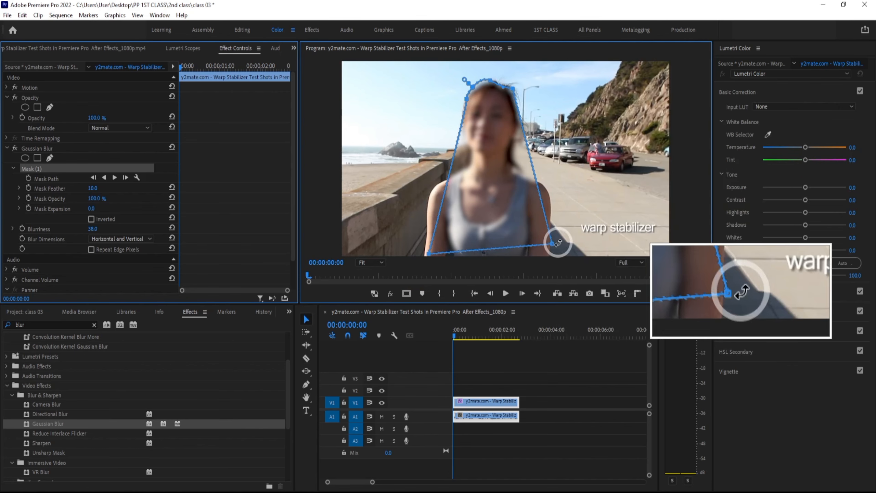
{"action": "left_click_drag", "start_coordinate": [552, 244], "coordinate": [582, 255]}
{"action": "left_click", "coordinate": [452, 261]}
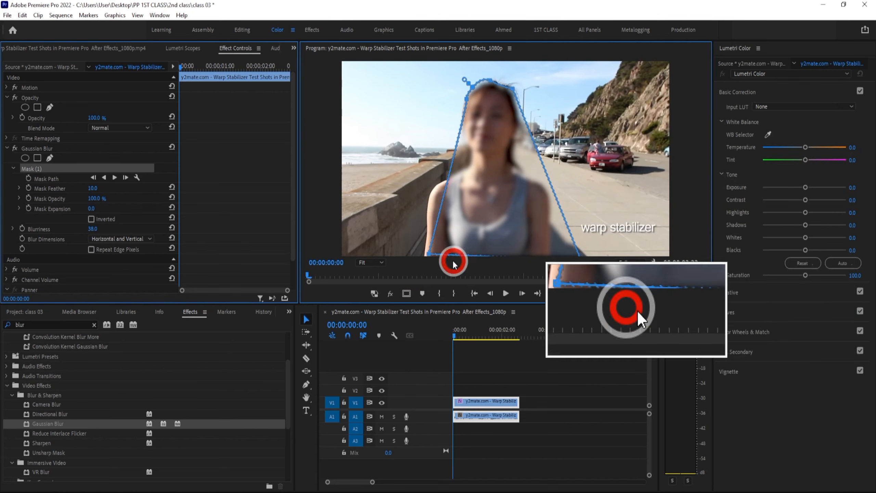
{"action": "left_click_drag", "start_coordinate": [432, 251], "coordinate": [391, 257]}
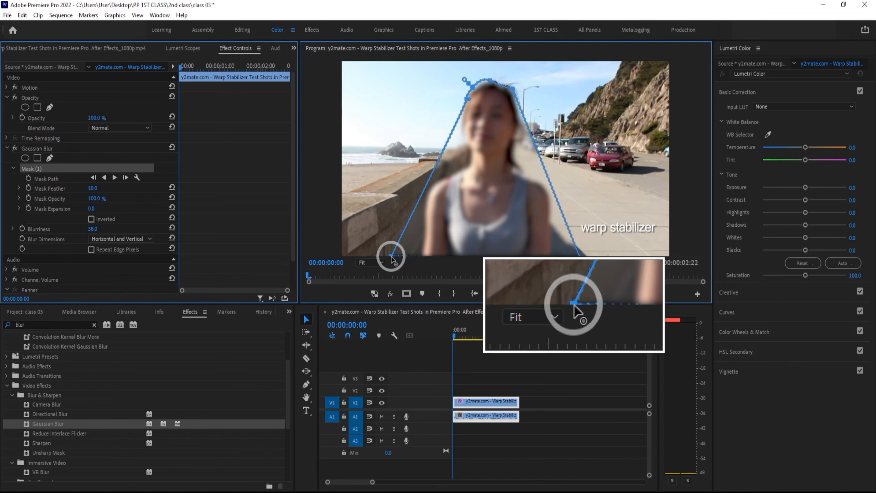
{"action": "left_click", "coordinate": [138, 271]}
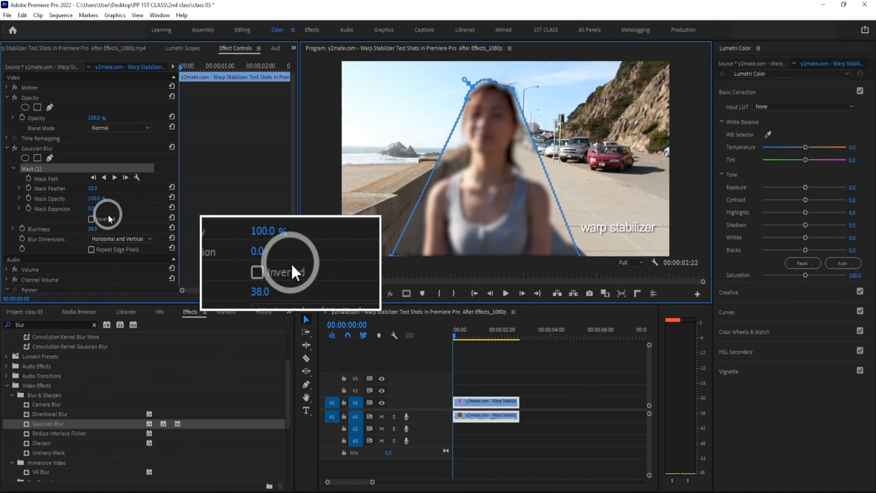
Set the Gaussian Blur's Blurriness to 136.0 and invert its mask so the background is blurred instead of the woman
{"action": "scroll", "coordinate": [129, 199], "scroll_direction": "down", "scroll_amount": 1}
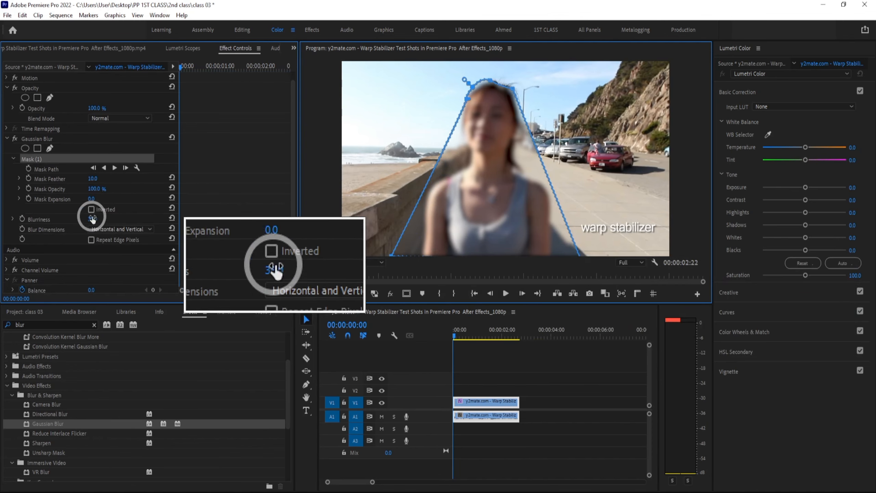
{"action": "mouse_move", "coordinate": [92, 218]}
{"action": "left_mouse_down"}
{"action": "mouse_move", "coordinate": [177, 219]}
{"action": "mouse_move", "coordinate": [83, 219]}
{"action": "left_mouse_up"}
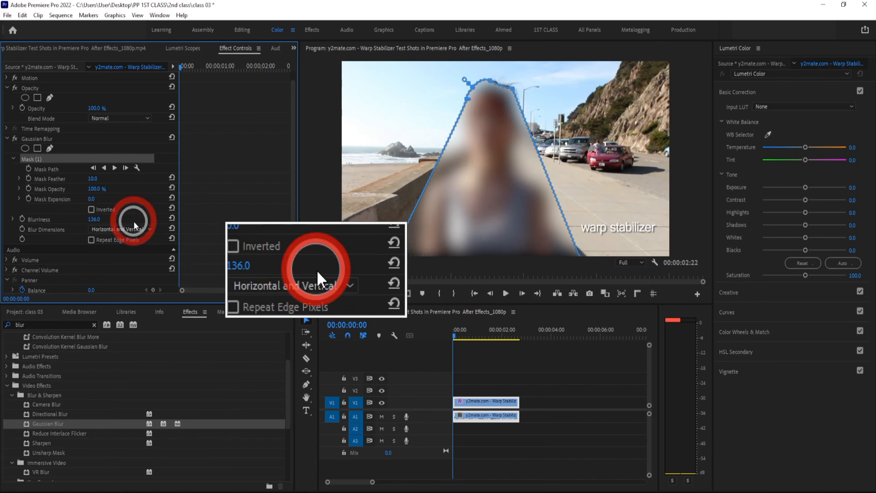
{"action": "left_click", "coordinate": [91, 210]}
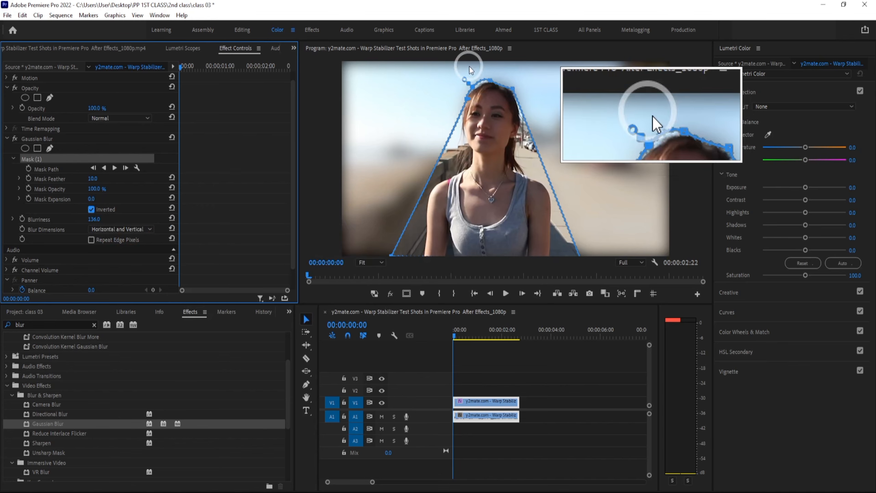
Reshape the upper part of the mask by moving its points outward to leave more room around the woman's head
{"action": "left_click", "coordinate": [490, 79]}
{"action": "left_click_drag", "start_coordinate": [488, 76], "coordinate": [459, 97]}
{"action": "left_click", "coordinate": [514, 92]}
{"action": "mouse_move", "coordinate": [512, 88]}
{"action": "left_mouse_down"}
{"action": "mouse_move", "coordinate": [520, 81]}
{"action": "mouse_move", "coordinate": [503, 74]}
{"action": "left_mouse_up"}
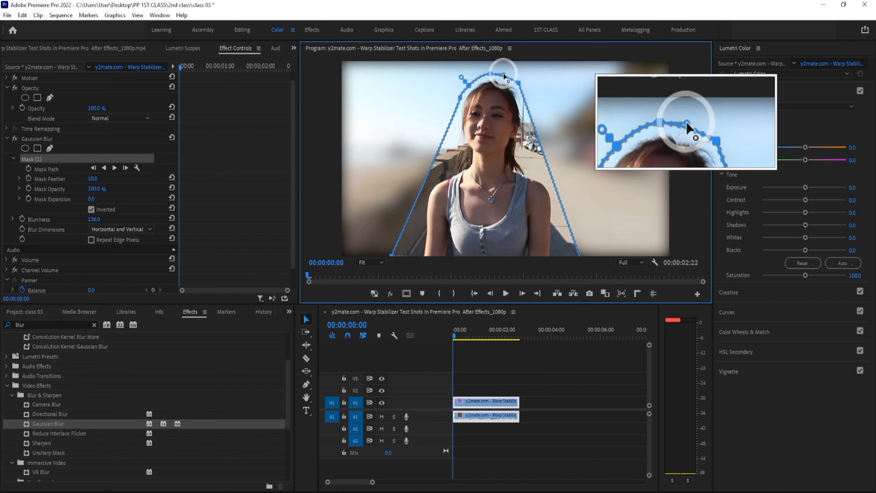
{"action": "left_click", "coordinate": [689, 229]}
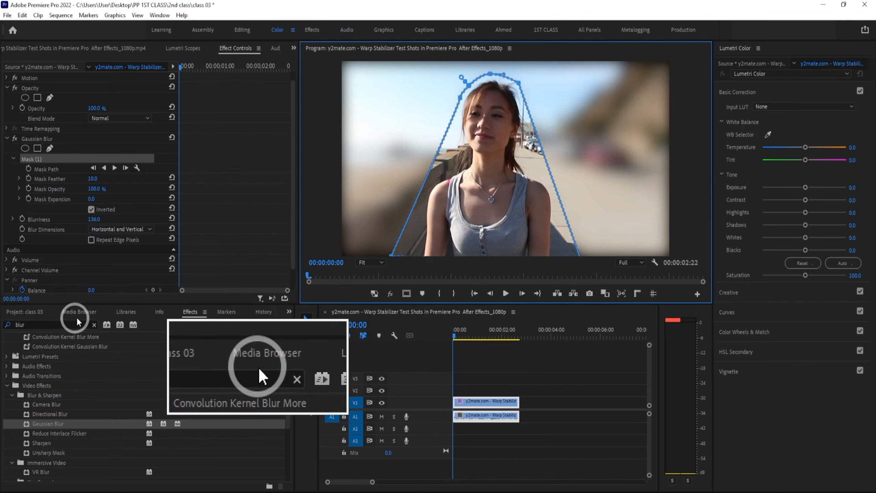
{"action": "left_click", "coordinate": [535, 177]}
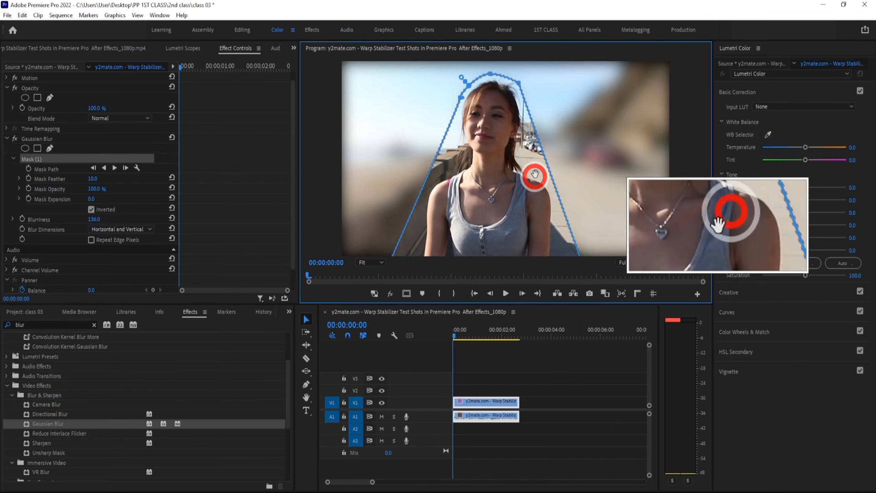
Soften the mask edge with a Mask Feather of 179.0 and reduce the Gaussian Blur's Blurriness to 40.0
{"action": "left_click", "coordinate": [92, 178]}
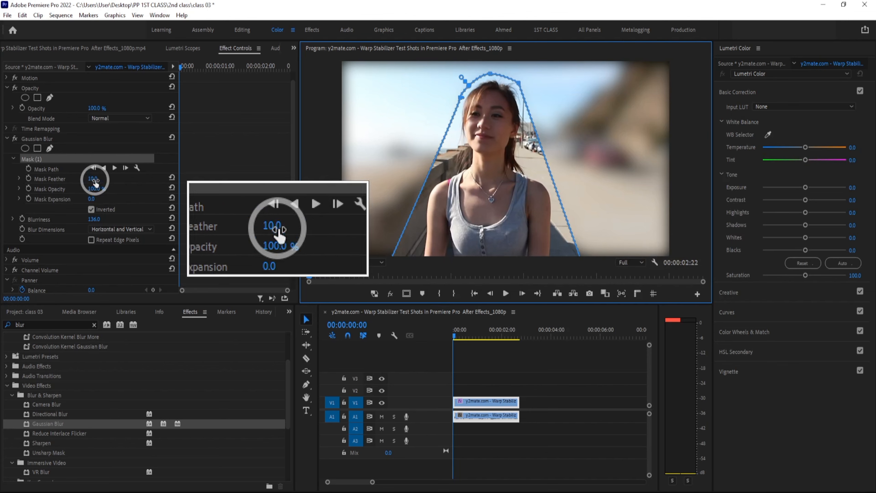
{"action": "type", "text": "103"}
{"action": "key", "text": "Return"}
{"action": "left_click_drag", "start_coordinate": [141, 182], "coordinate": [176, 170]}
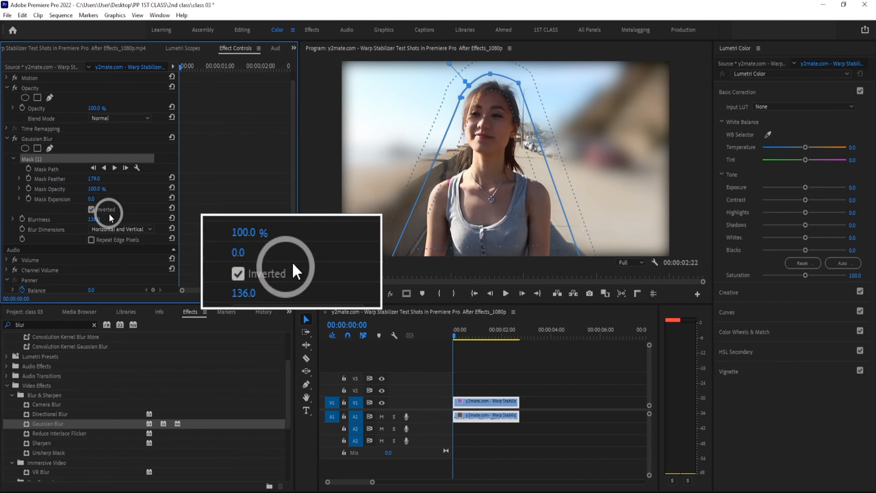
{"action": "left_click_drag", "start_coordinate": [93, 218], "coordinate": [51, 221]}
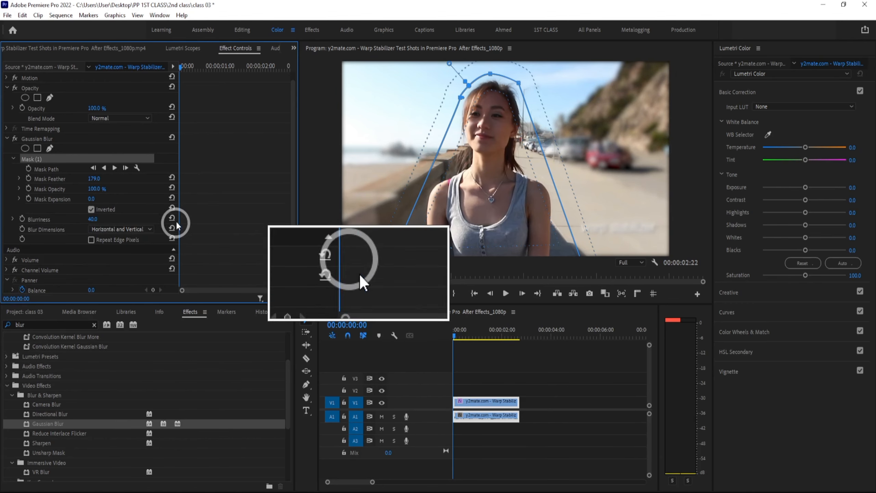
Track the Gaussian Blur mask forward through the whole clip, and deselect the mask to play back the result
{"action": "left_click", "coordinate": [115, 168]}
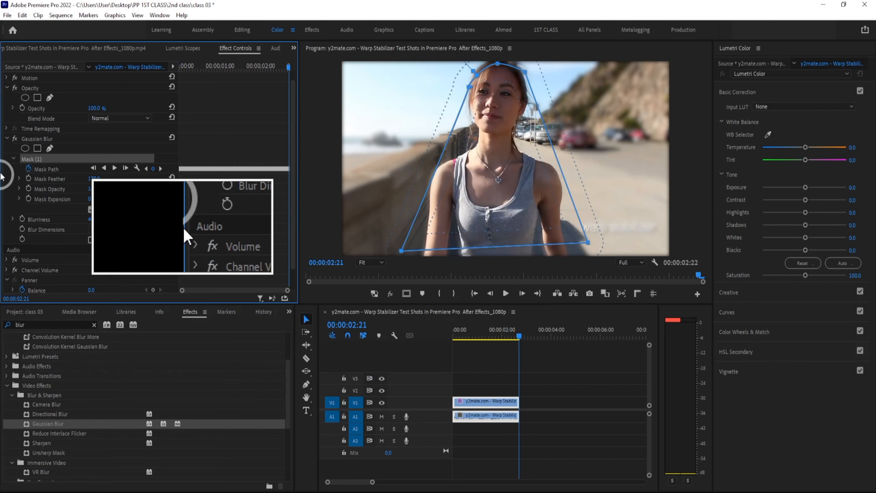
{"action": "left_click", "coordinate": [12, 169]}
{"action": "left_click", "coordinate": [501, 341]}
{"action": "key", "text": "space"}
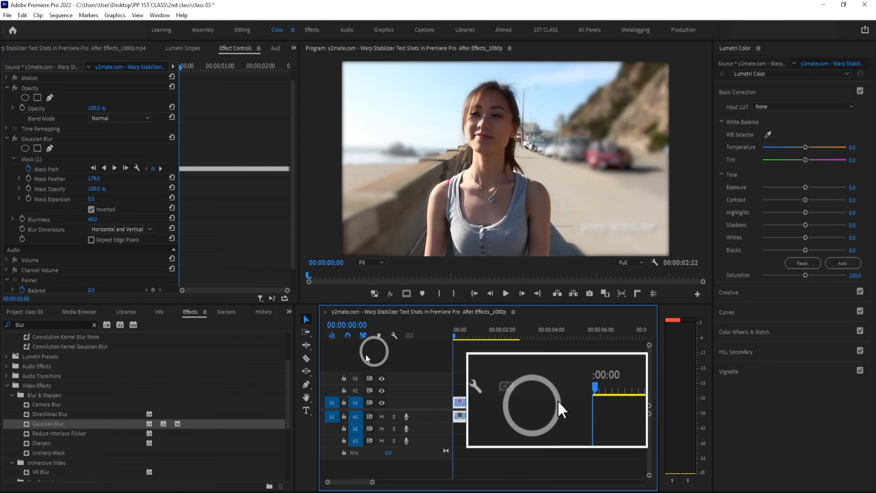